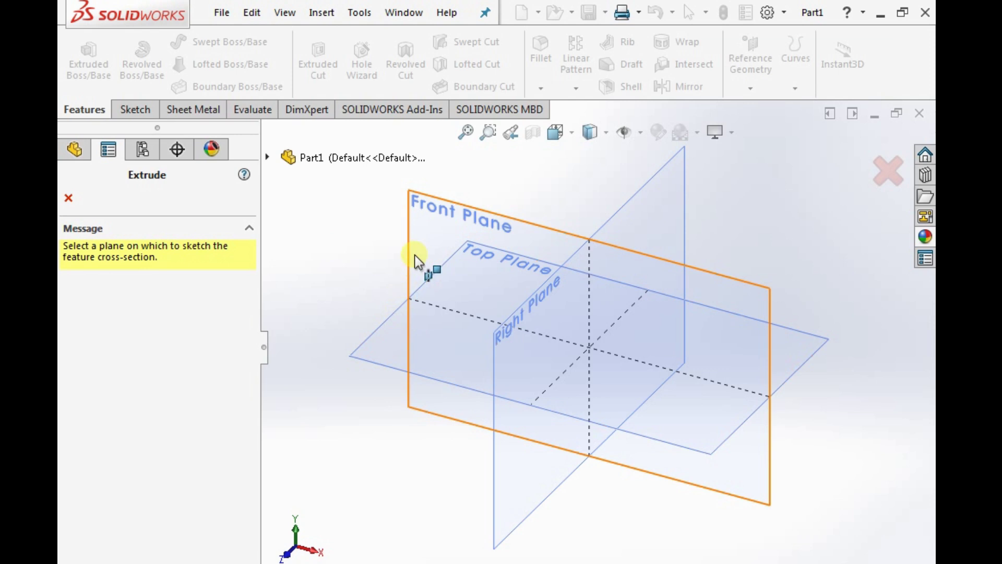
# Step: Draw a circle centred on the origin on the chosen sketch plane
pyautogui.click(402, 328)
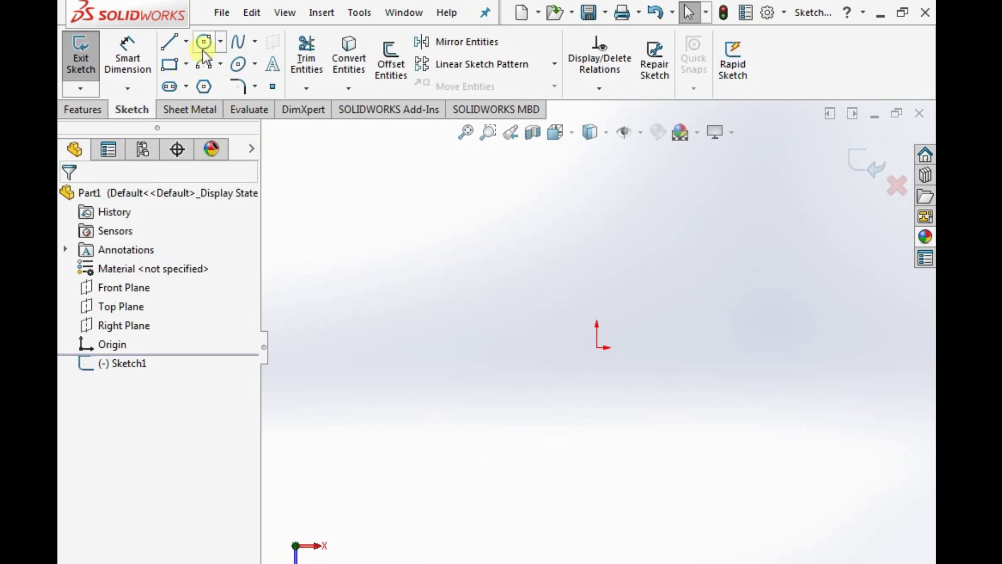
pyautogui.click(203, 43)
pyautogui.click(598, 348)
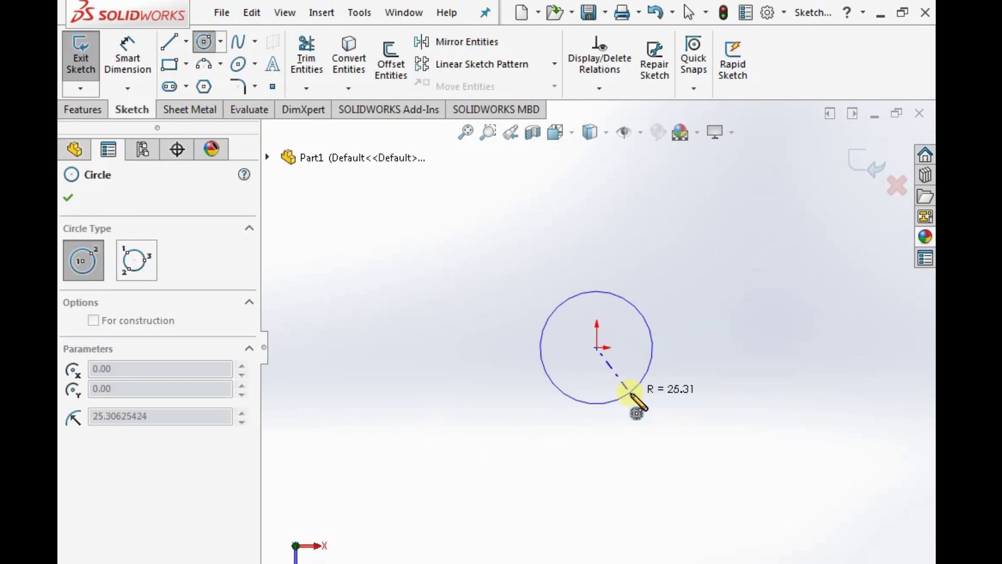
pyautogui.click(636, 387)
# Step: Dimension the circle's diameter to 10 mm
pyautogui.click(131, 58)
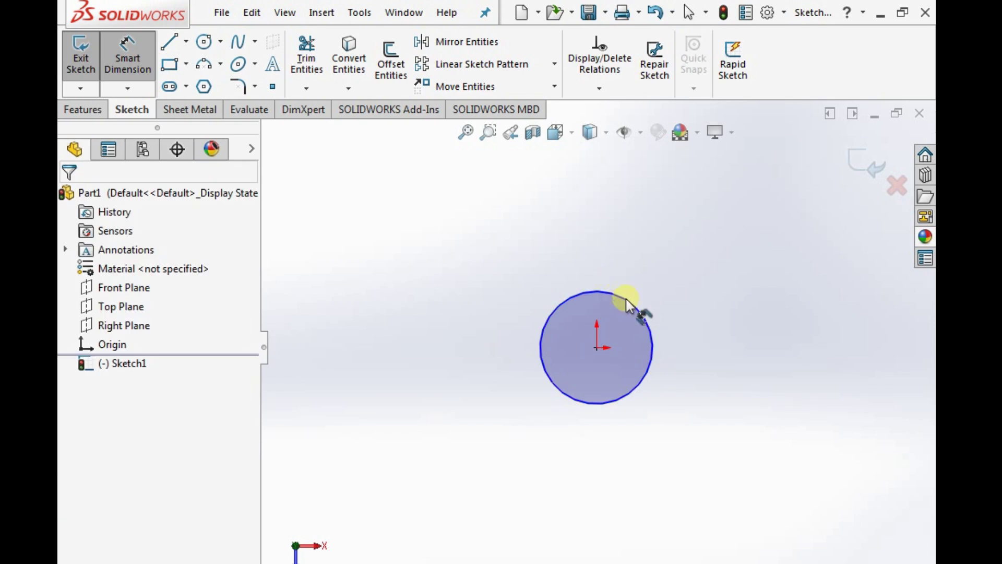
pyautogui.click(625, 299)
pyautogui.click(748, 246)
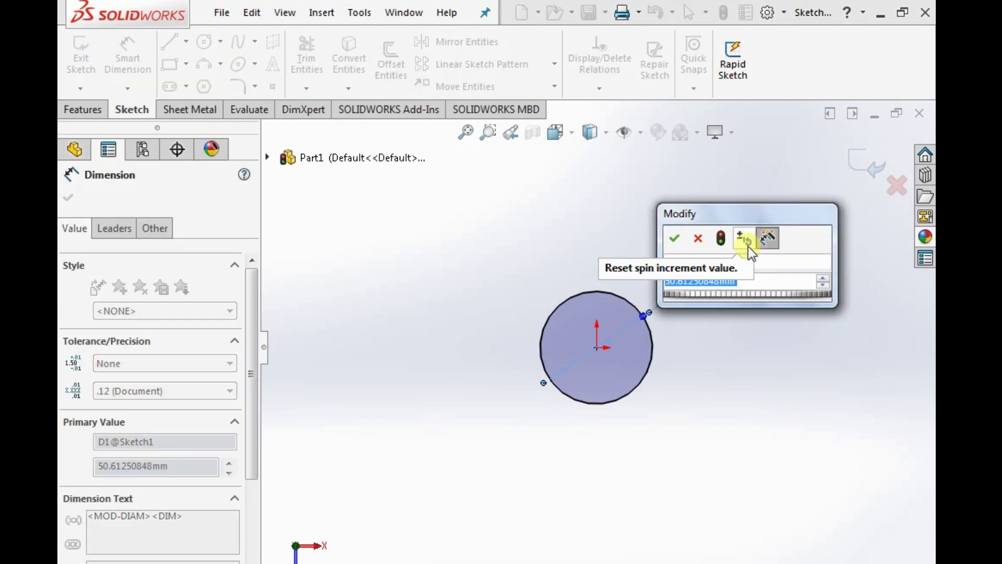
pyautogui.write('60')
pyautogui.press('Return')
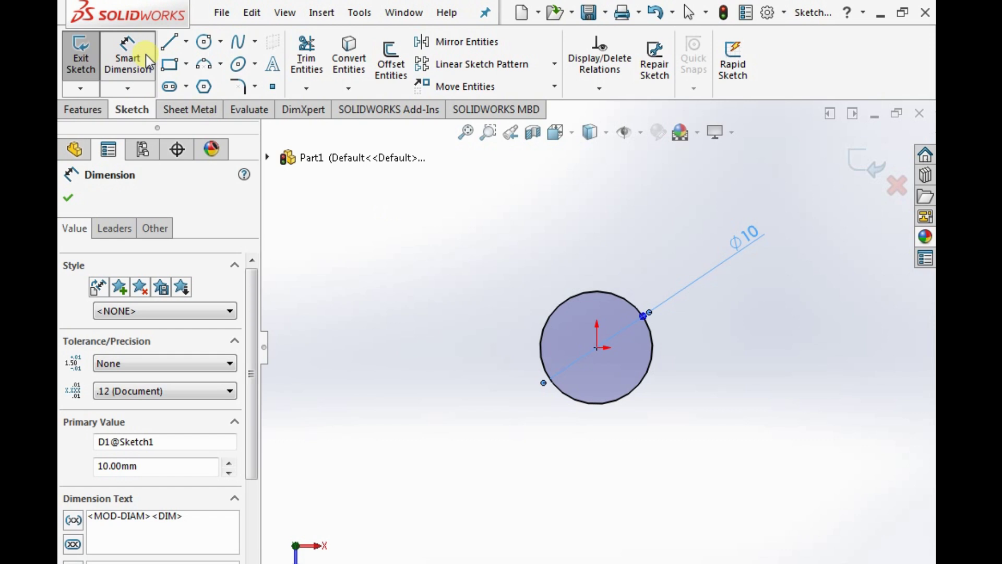
pyautogui.press('Escape')
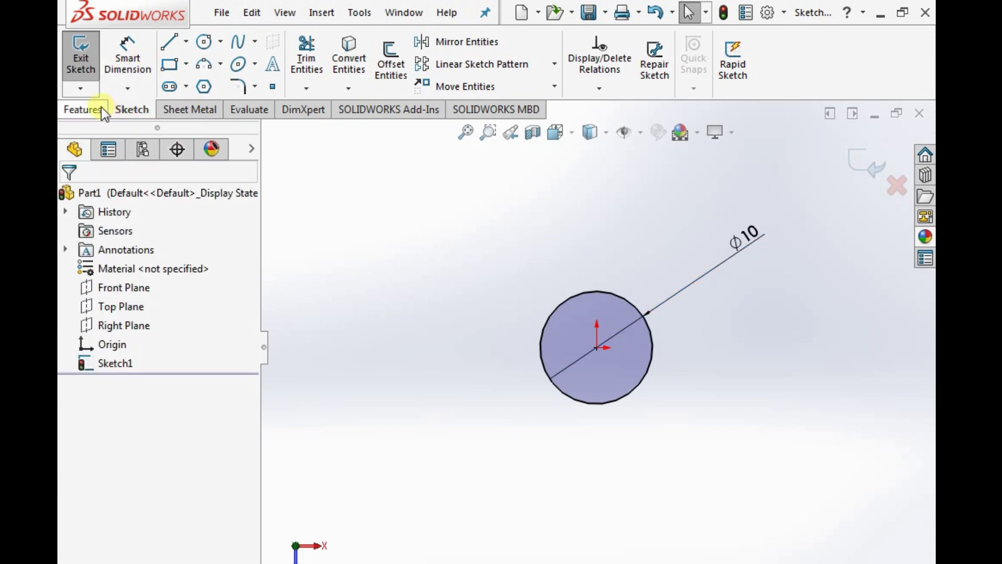
# Step: Extrude the circle downward 19 mm into a cylinder (Boss-Extrude1)
pyautogui.click(86, 109)
pyautogui.click(89, 61)
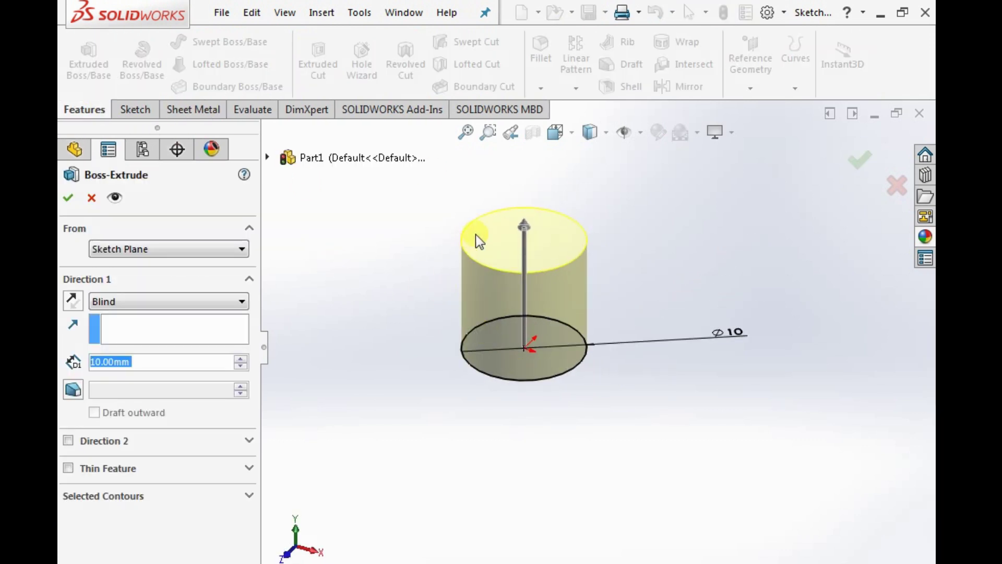
pyautogui.moveTo(512, 224); pyautogui.dragTo(514, 561)
pyautogui.click(68, 198)
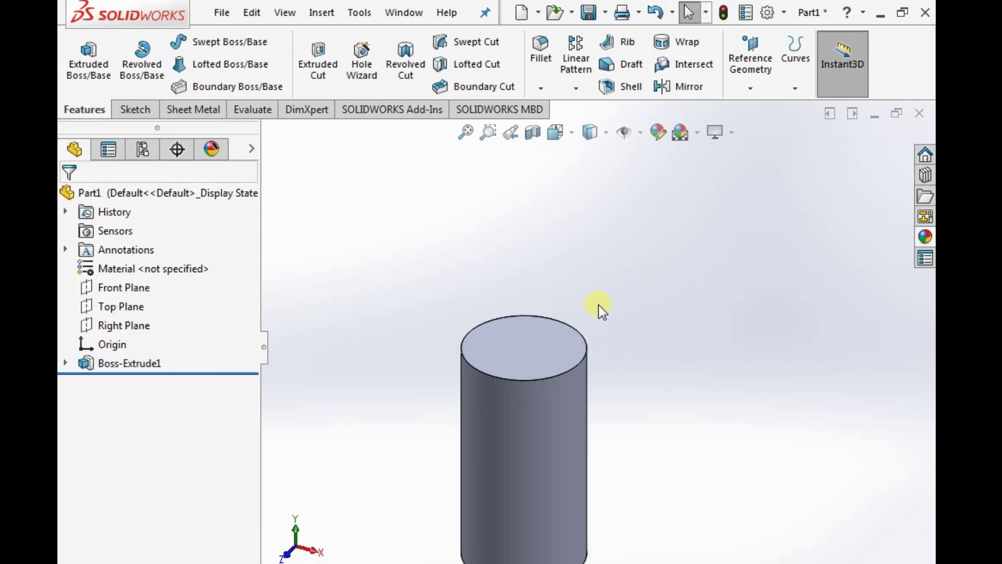
pyautogui.scroll(2, 504, 364)
pyautogui.scroll(-3, 514, 330)
pyautogui.scroll(-2, 496, 290)
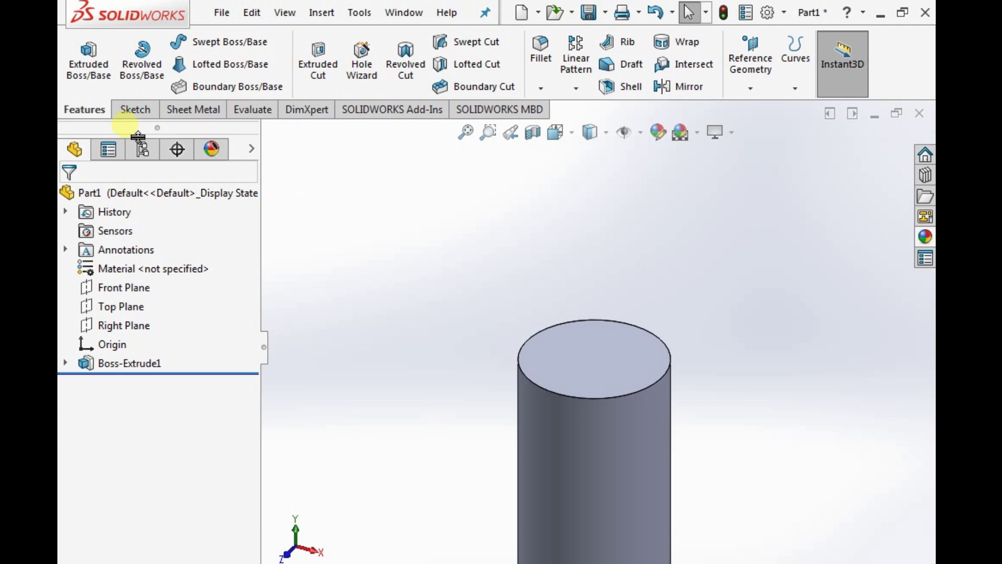
# Step: Create Sketch2 on the cylinder's top face by converting its top circular edge
pyautogui.click(134, 110)
pyautogui.click(78, 53)
pyautogui.click(570, 358)
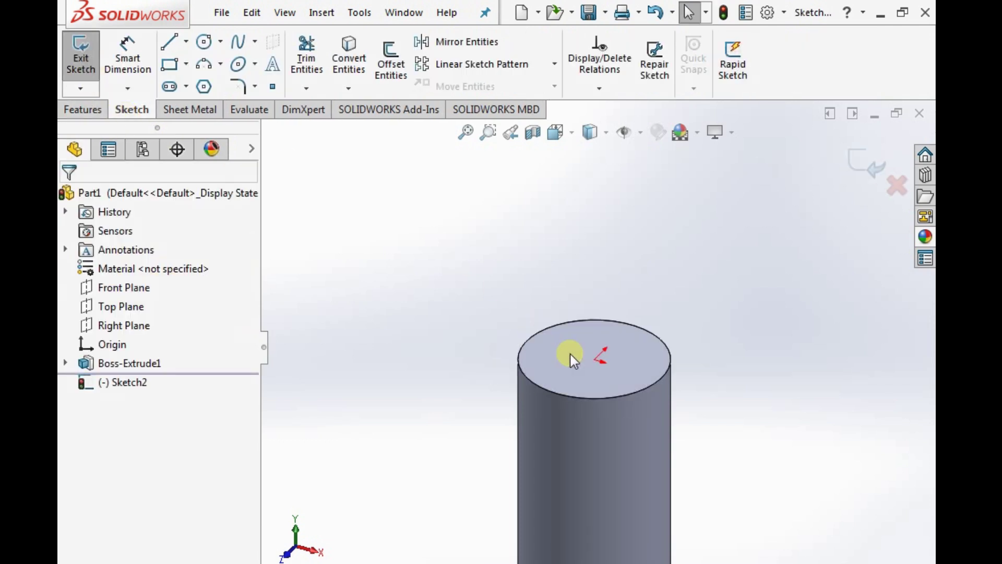
pyautogui.click(349, 60)
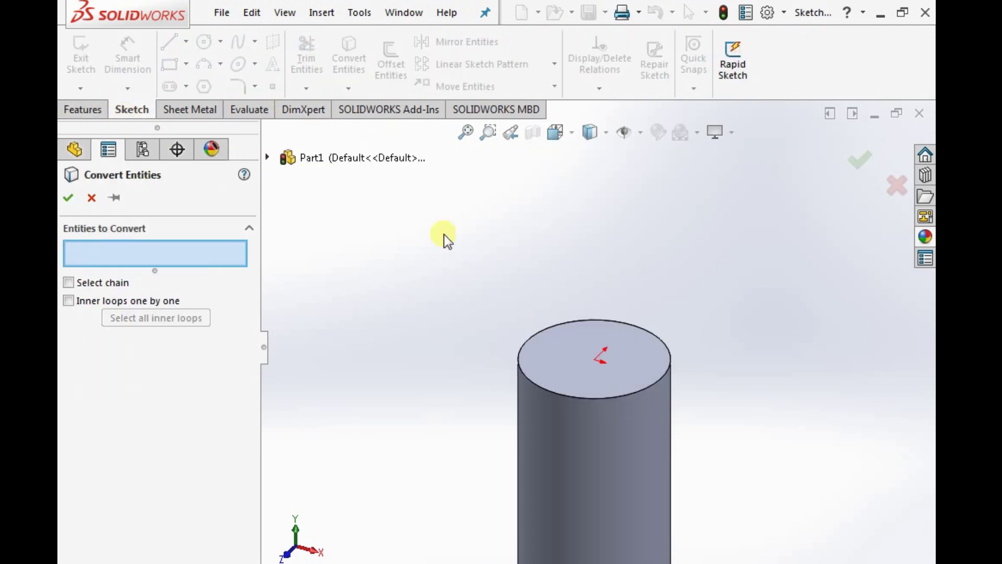
pyautogui.click(556, 392)
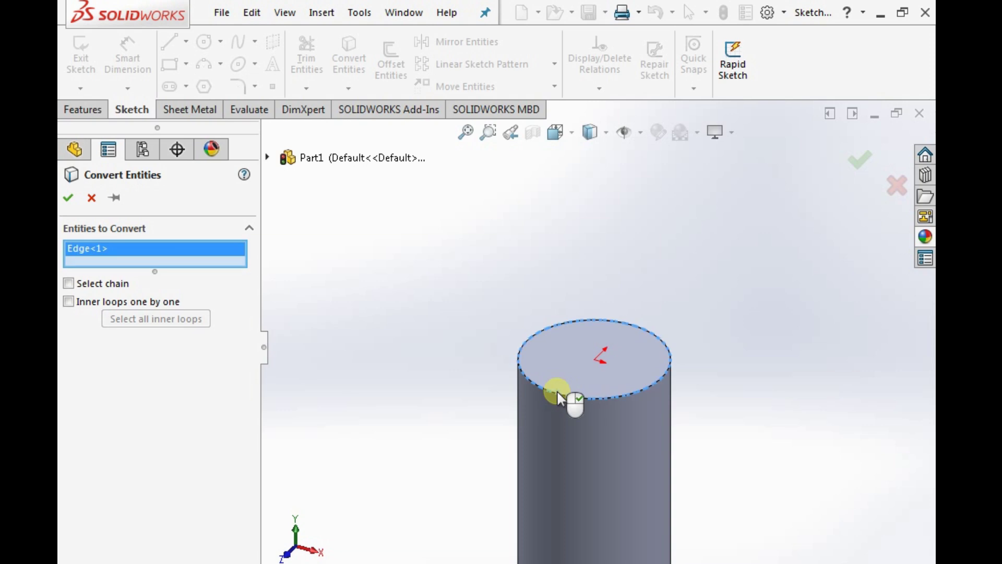
pyautogui.click(69, 198)
pyautogui.scroll(2, 655, 316)
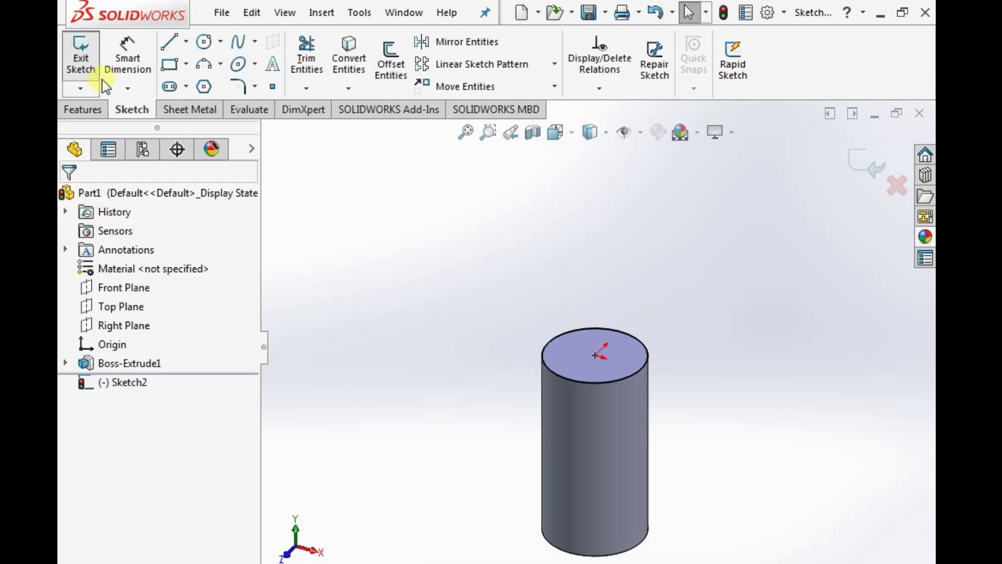
pyautogui.click(856, 161)
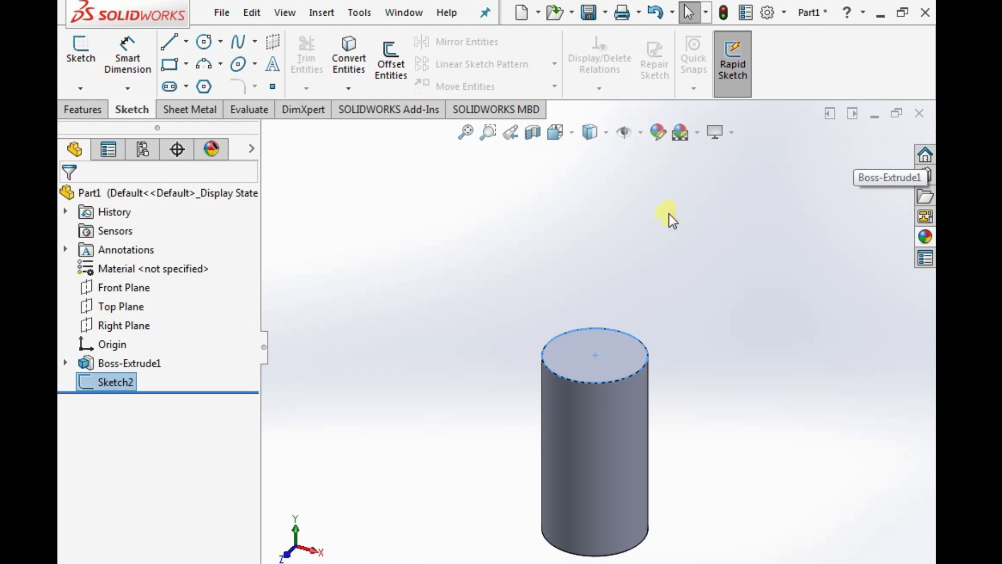
pyautogui.click(81, 110)
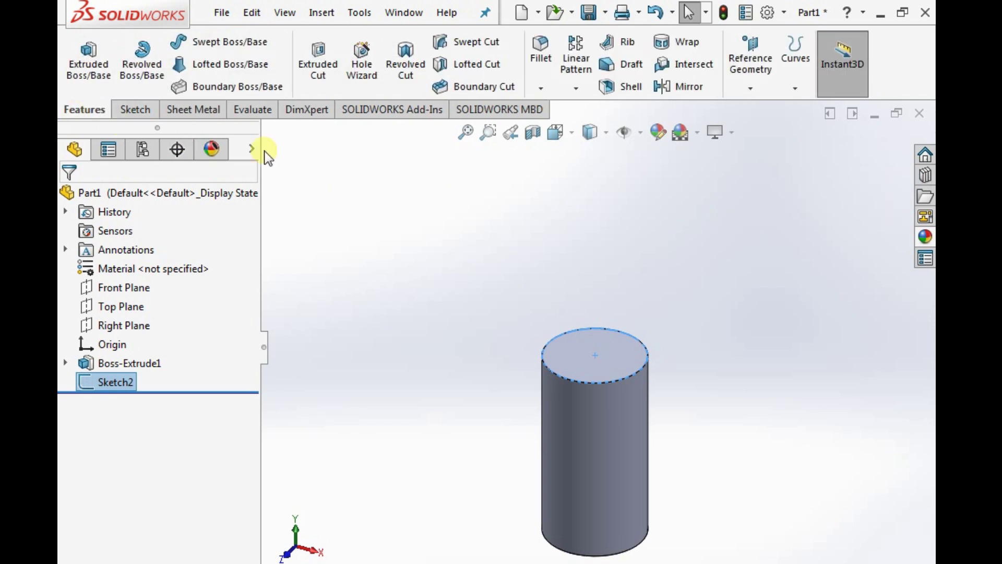
pyautogui.click(677, 272)
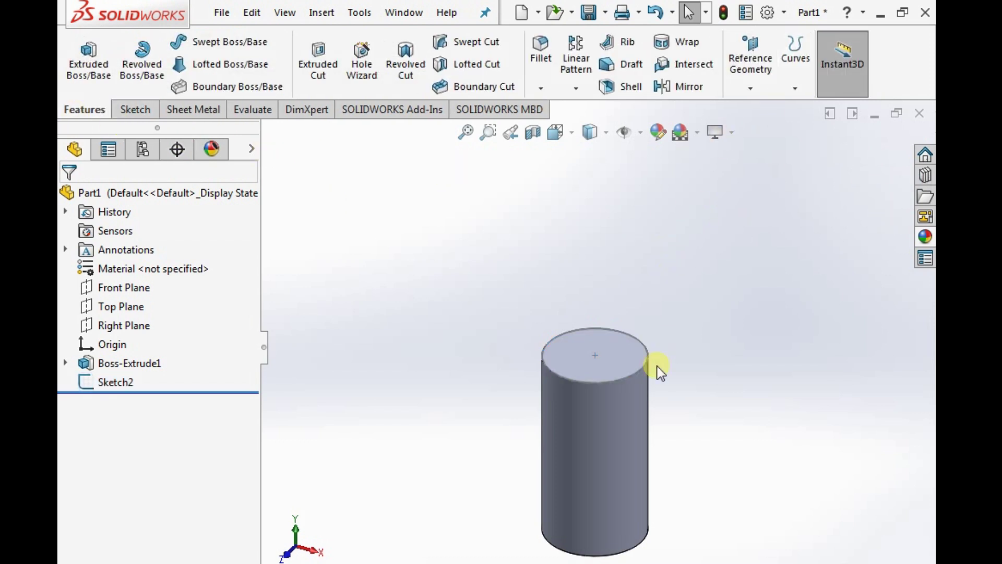
# Step: Start a helix from the top sketch circle with a 0.75 mm pitch
pyautogui.click(638, 372)
pyautogui.click(792, 90)
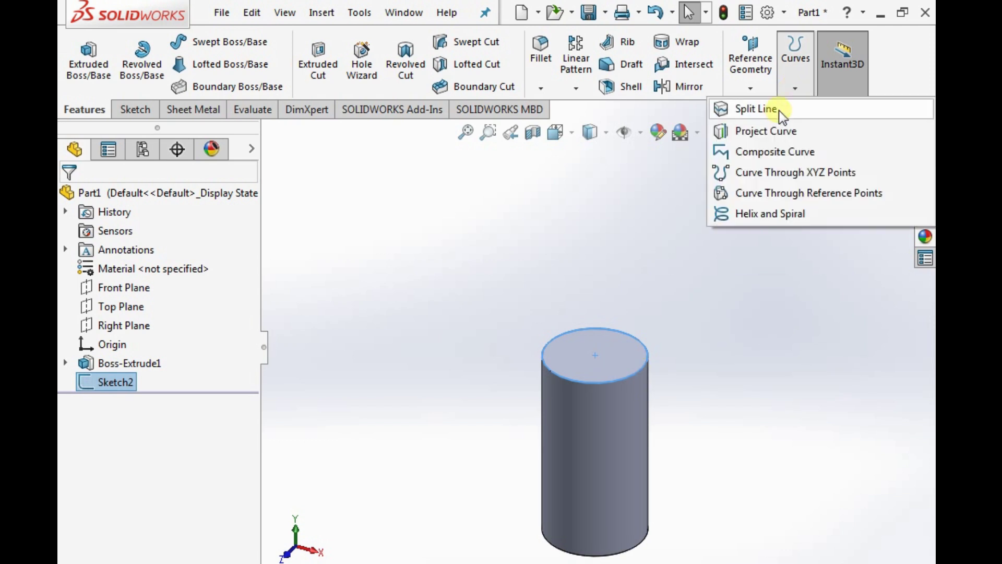
pyautogui.click(762, 213)
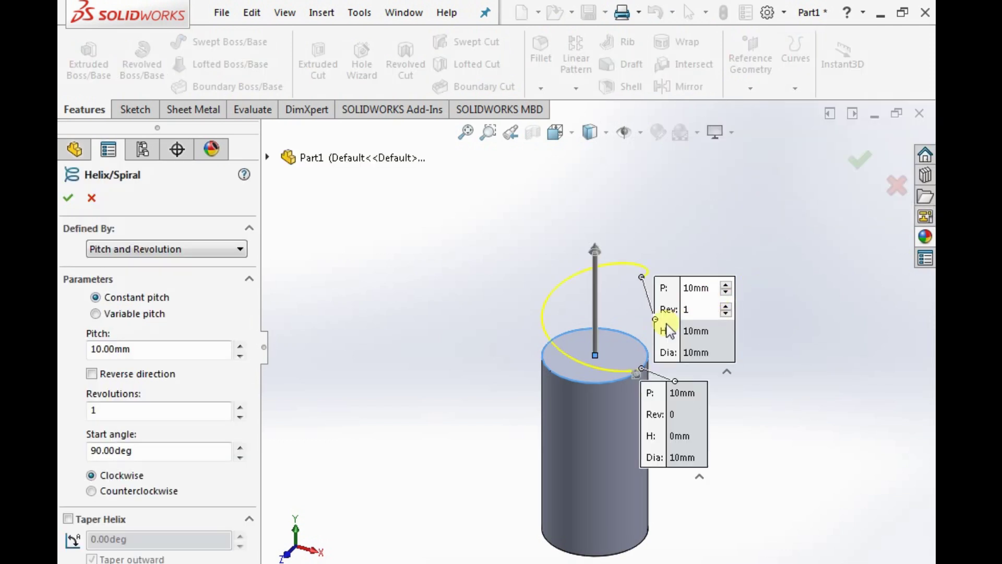
pyautogui.click(571, 559)
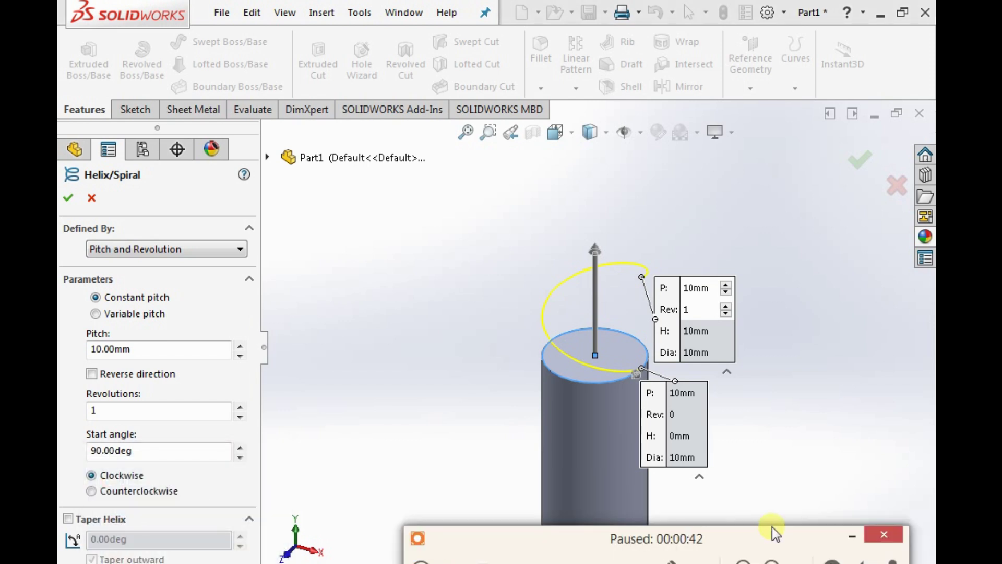
pyautogui.click(850, 536)
pyautogui.click(130, 351)
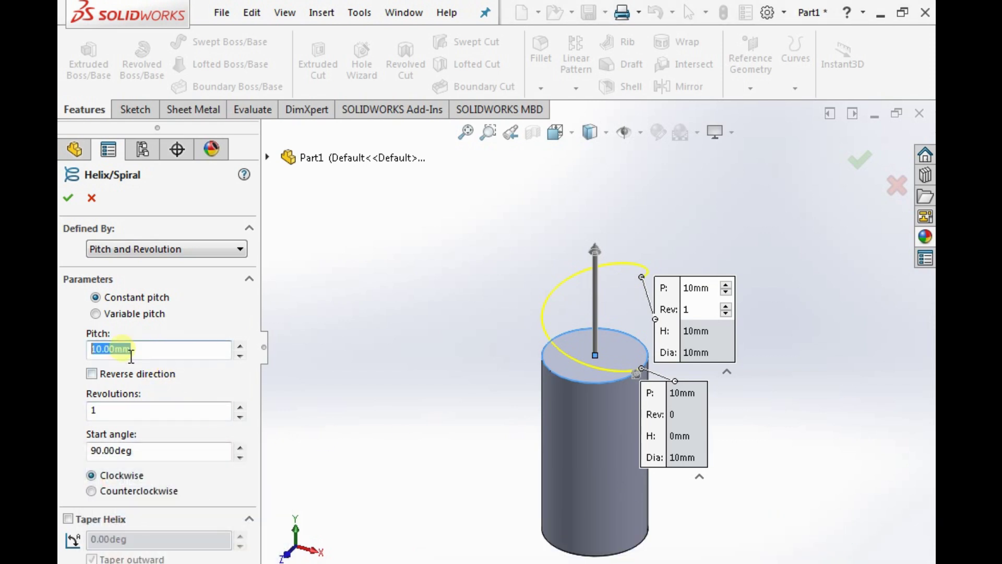
pyautogui.press('Return')
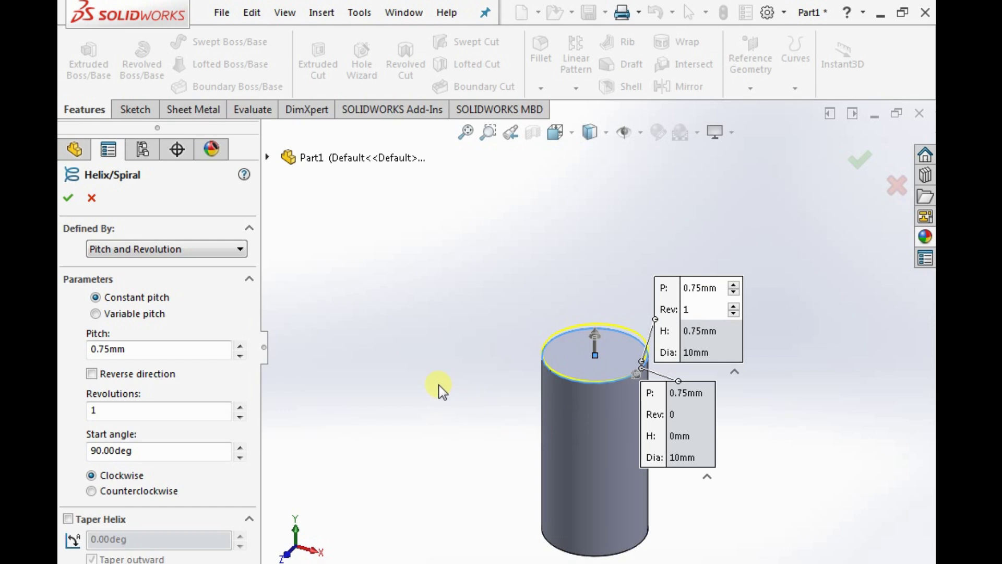
# Step: Reverse the helix to run down the cylinder, set 20 revolutions, and accept
pyautogui.moveTo(441, 387); pyautogui.dragTo(637, 355, button='middle')
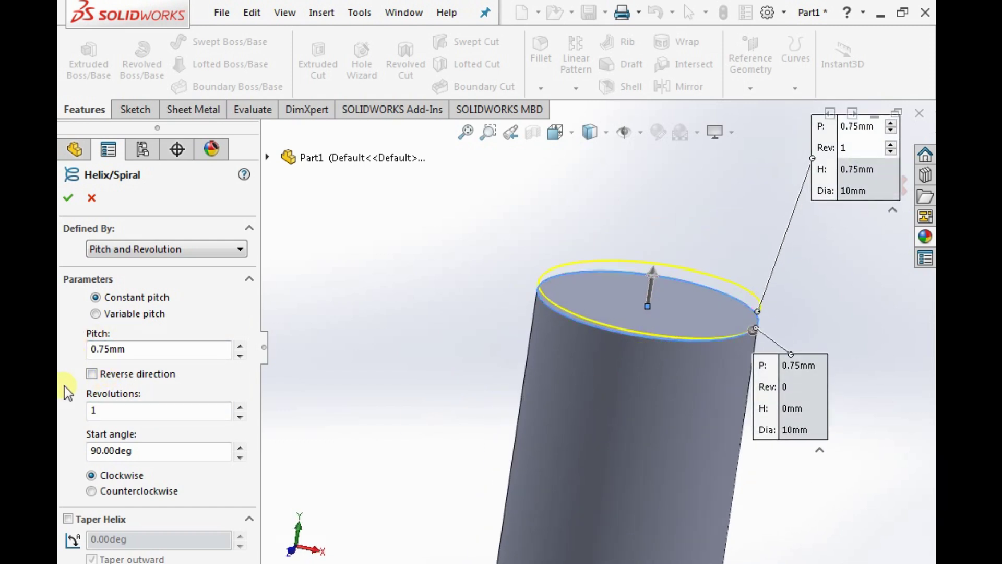
pyautogui.click(92, 374)
pyautogui.click(128, 412)
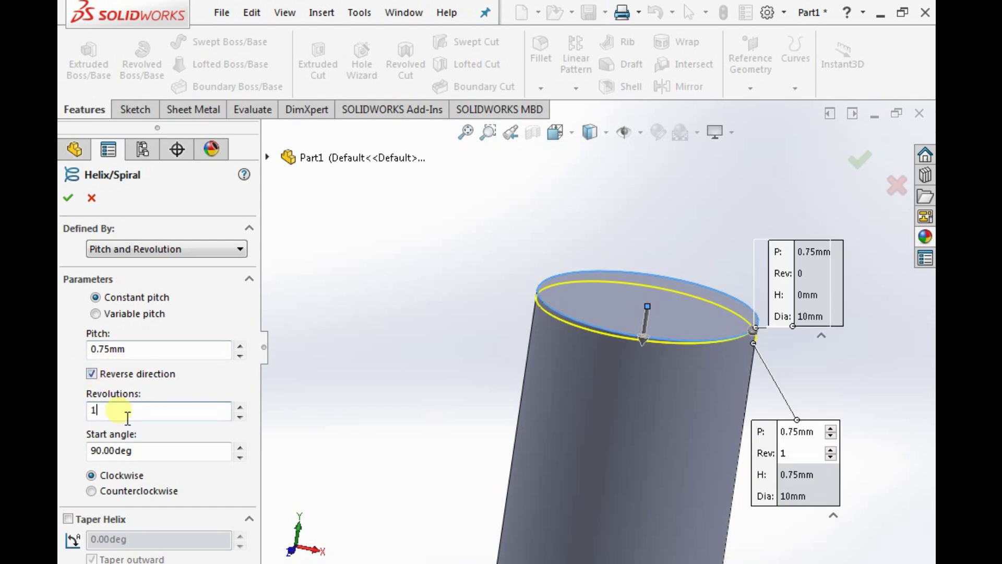
pyautogui.write('20')
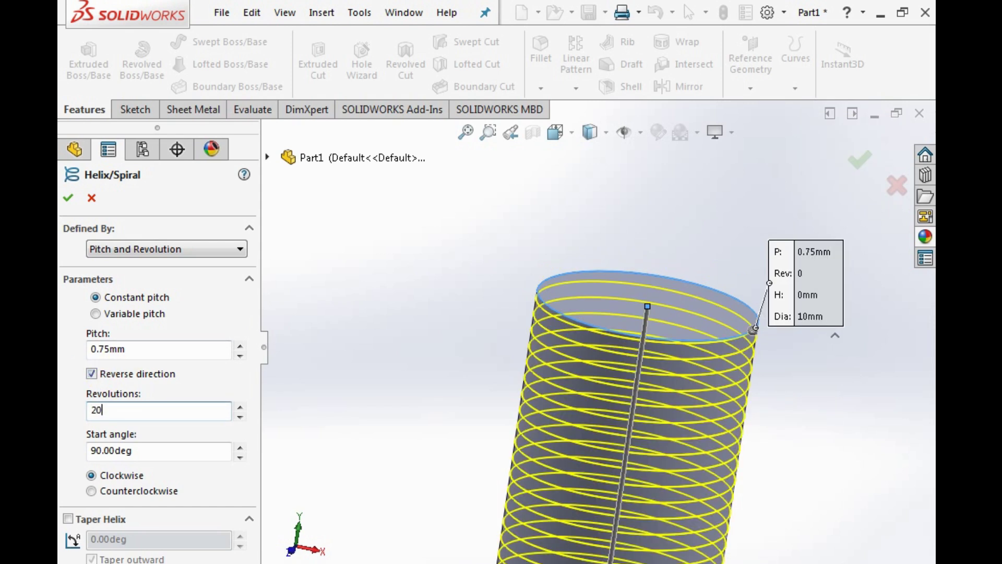
pyautogui.scroll(2, 527, 431)
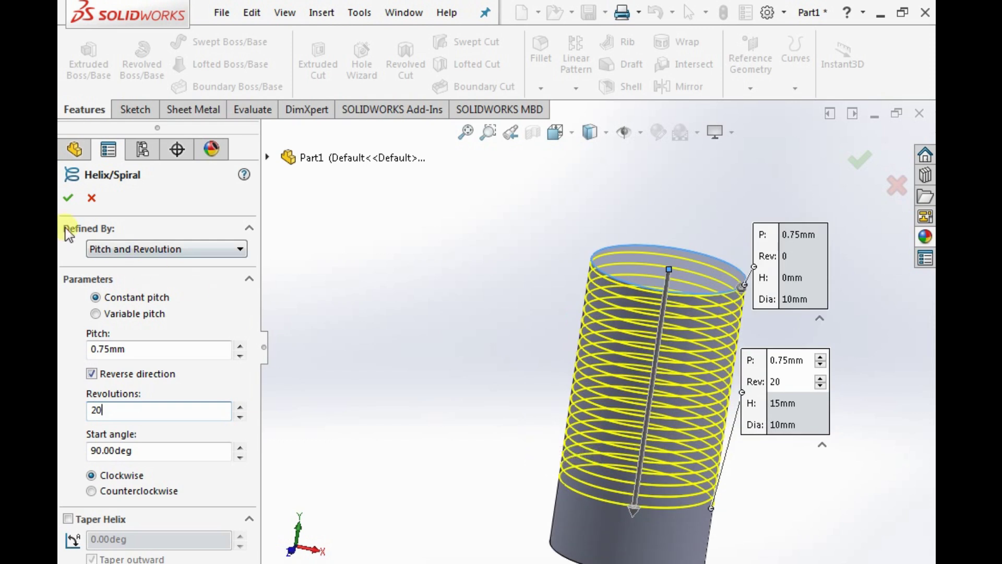
pyautogui.click(68, 198)
# Step: Orbit and zoom around the model to inspect the helix coils
pyautogui.scroll(-5, 678, 276)
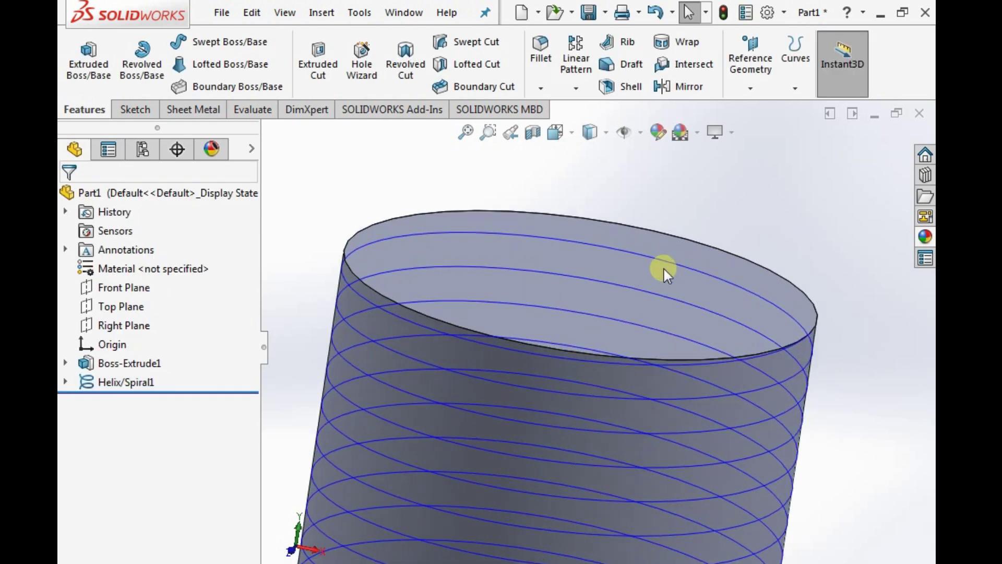
pyautogui.moveTo(650, 279); pyautogui.dragTo(454, 380, button='middle')
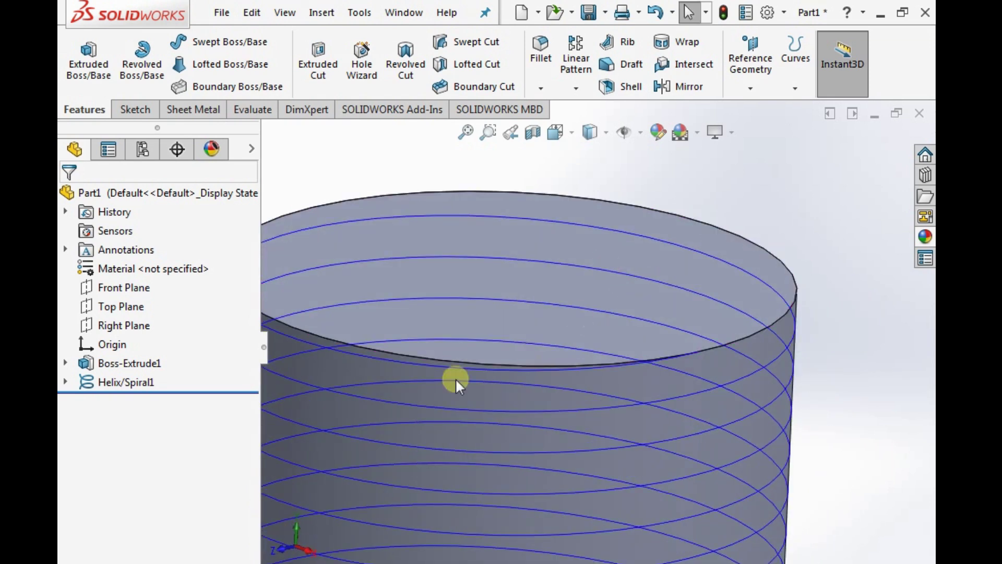
pyautogui.click(350, 360)
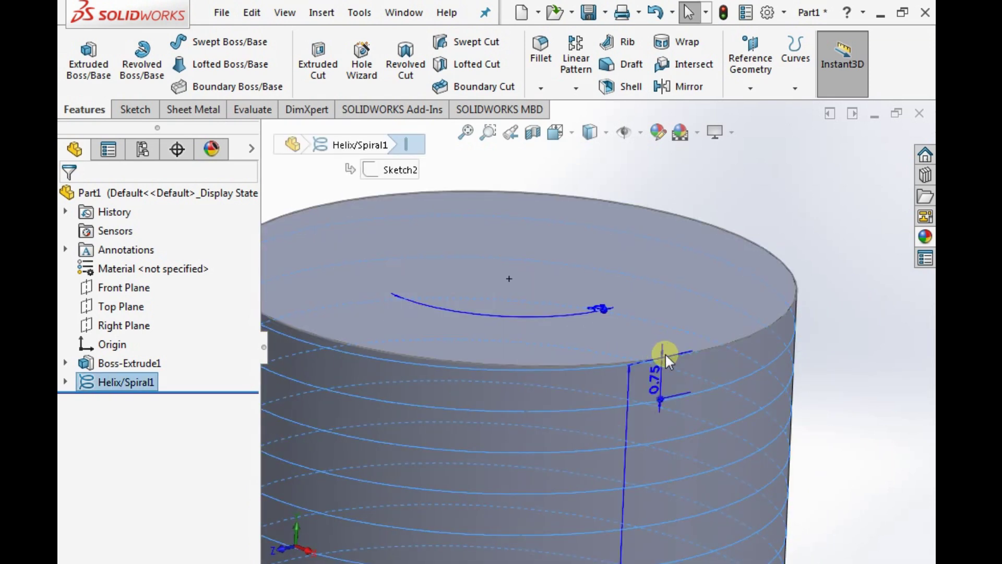
pyautogui.moveTo(712, 358)
pyautogui.mouseDown(button='middle')
pyautogui.moveTo(715, 372)
pyautogui.moveTo(683, 365)
pyautogui.moveTo(696, 329)
pyautogui.moveTo(604, 409)
pyautogui.moveTo(638, 391)
pyautogui.moveTo(615, 333)
pyautogui.moveTo(694, 318)
pyautogui.mouseUp(button='middle')
pyautogui.scroll(5, 621, 251)
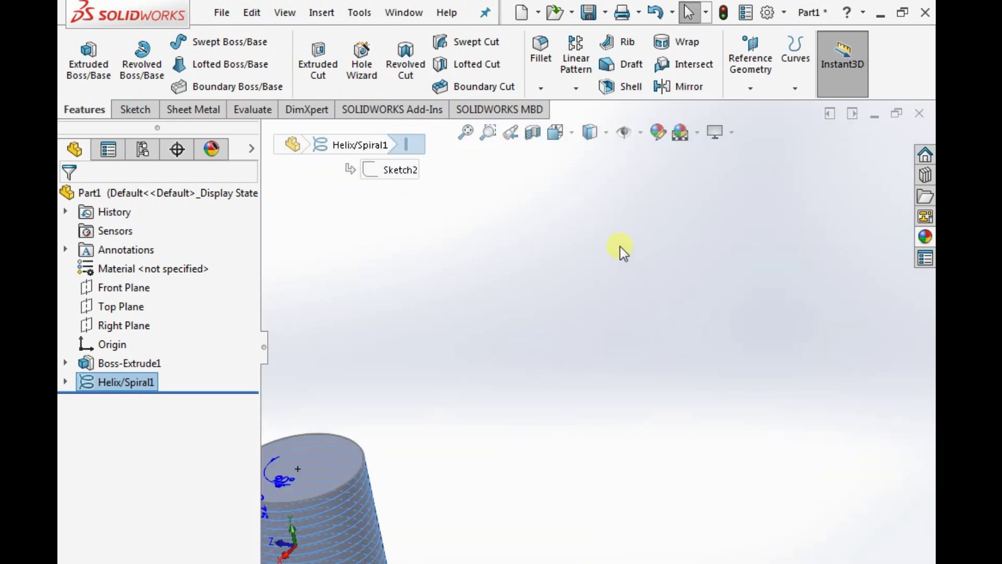
# Step: View the model from the front, then select the Front Plane for the profile sketch
pyautogui.click(554, 133)
pyautogui.click(557, 199)
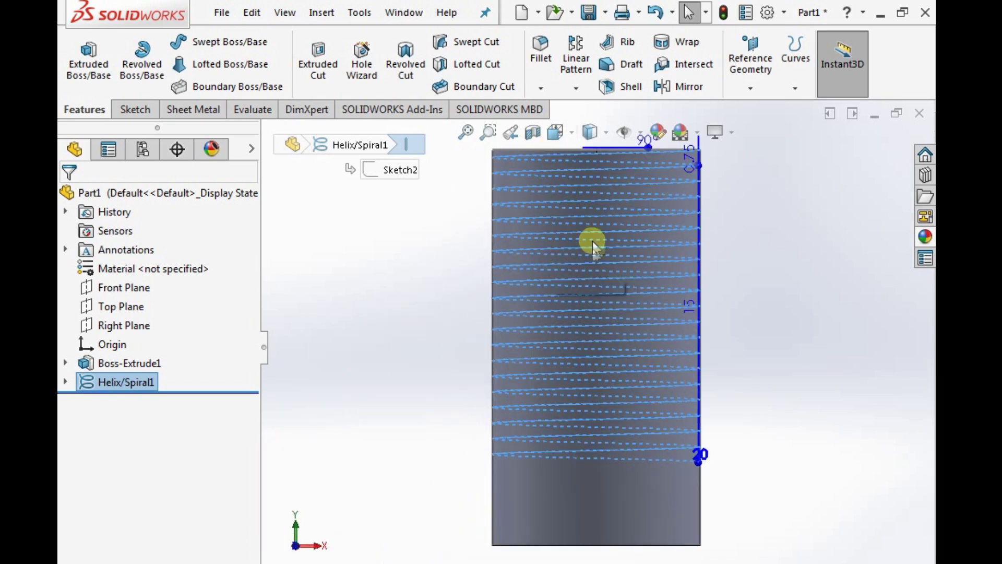
pyautogui.moveTo(643, 206); pyautogui.dragTo(605, 366, button='middle')
pyautogui.scroll(-3, 751, 235)
pyautogui.scroll(-2, 610, 370)
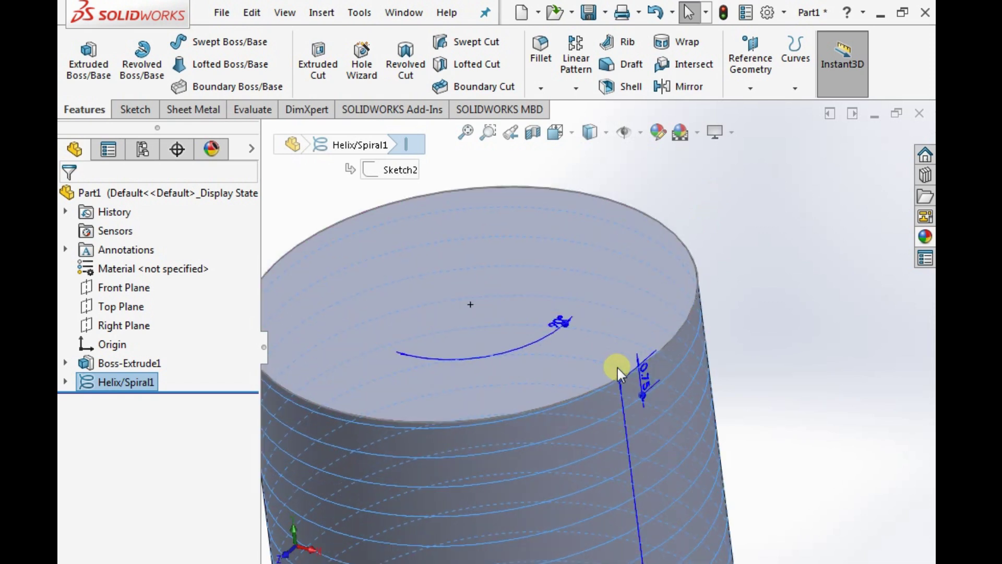
pyautogui.click(122, 288)
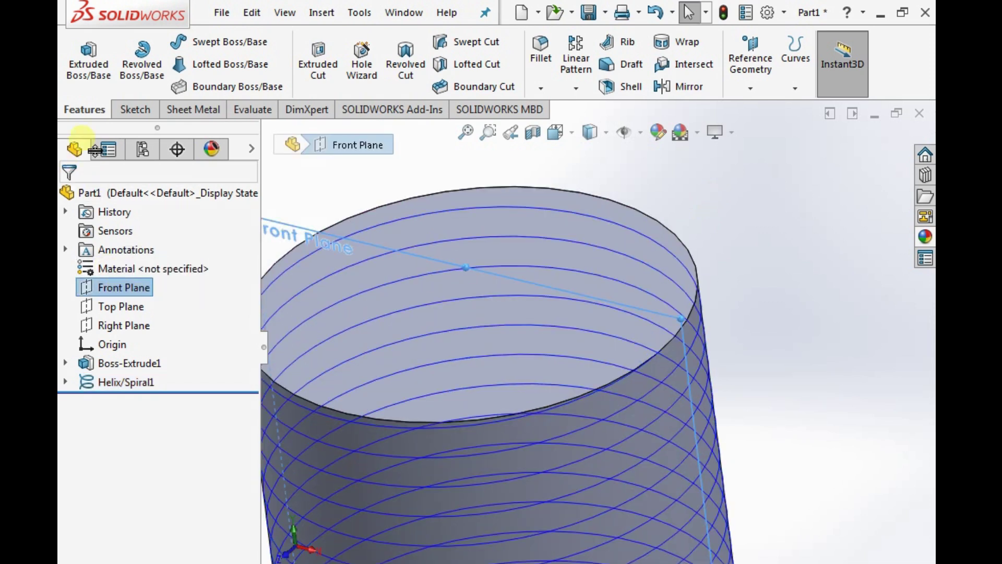
# Step: Start a sketch on the Front Plane and view it face-on
pyautogui.click(119, 111)
pyautogui.click(81, 55)
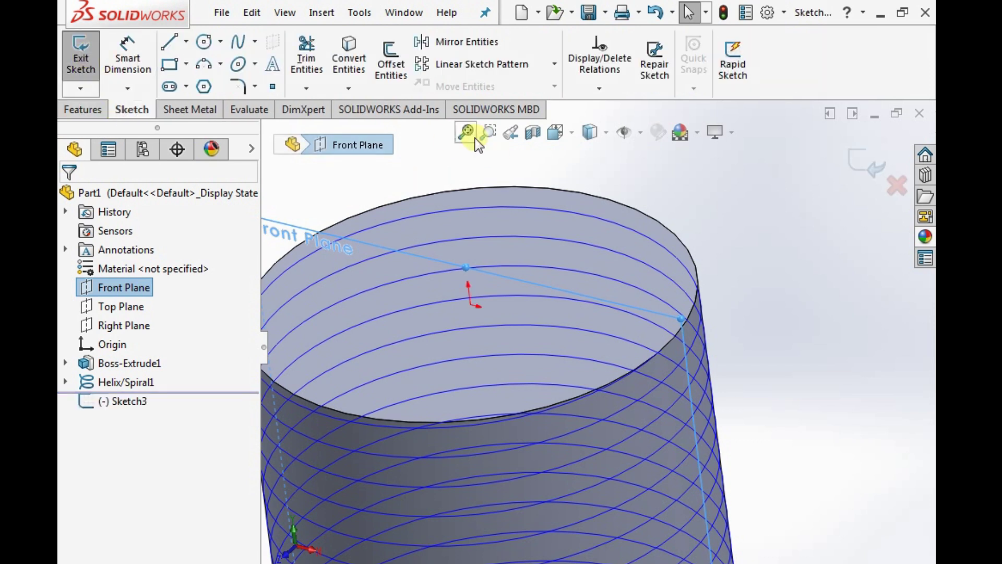
pyautogui.click(555, 132)
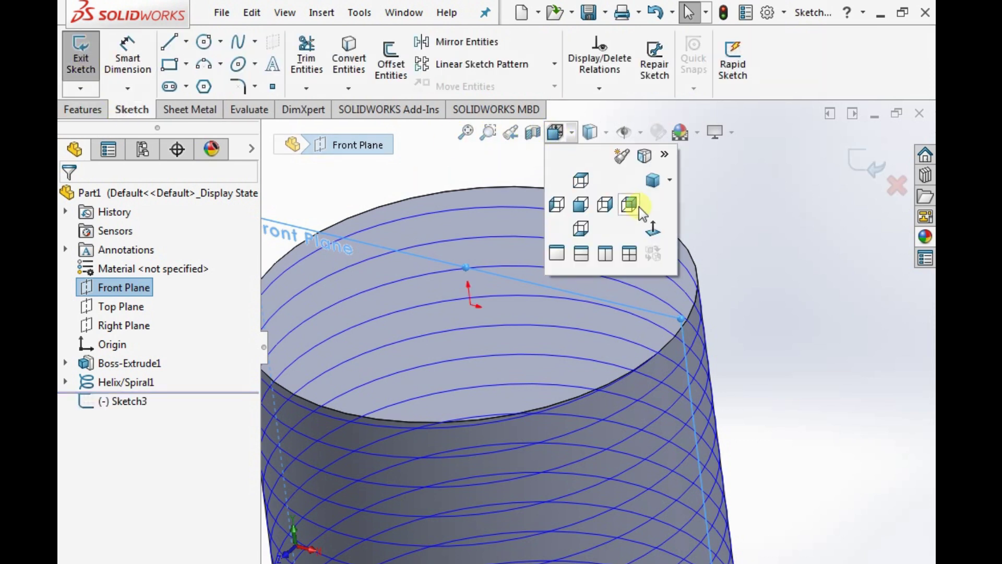
pyautogui.click(653, 228)
pyautogui.scroll(-4, 716, 134)
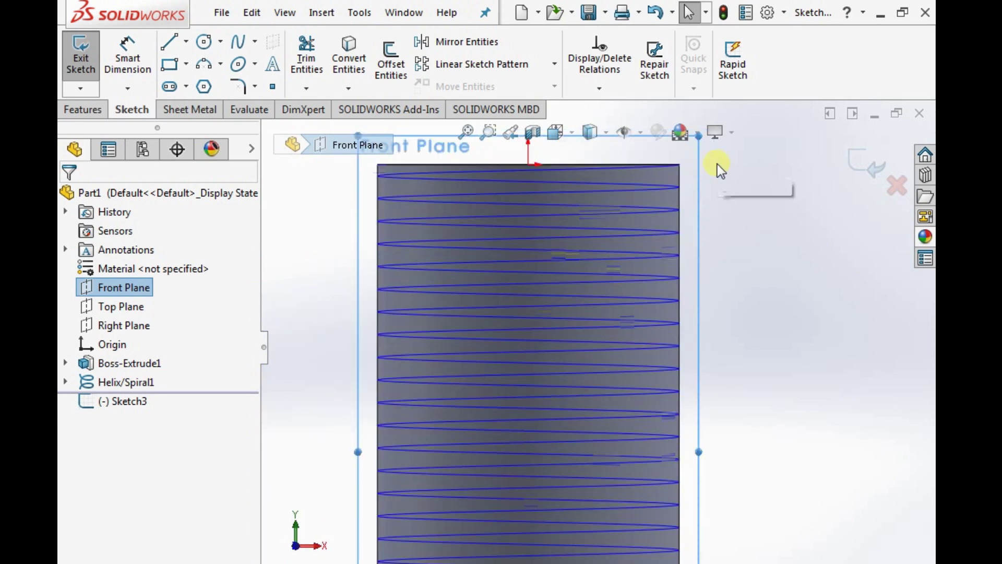
pyautogui.scroll(3, 650, 199)
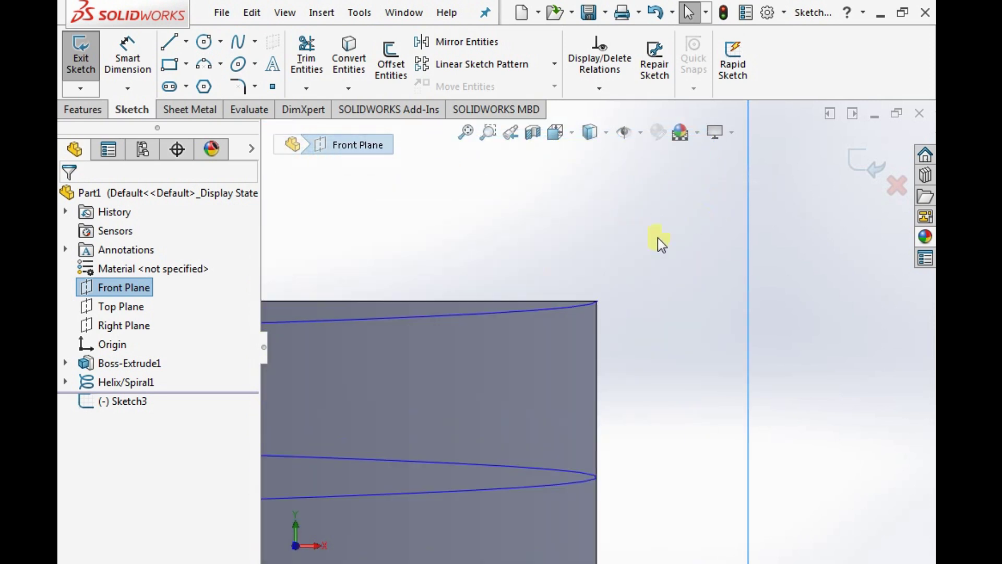
# Step: Draw a slanted line from the cylinder's top edge up past its corner
pyautogui.click(175, 45)
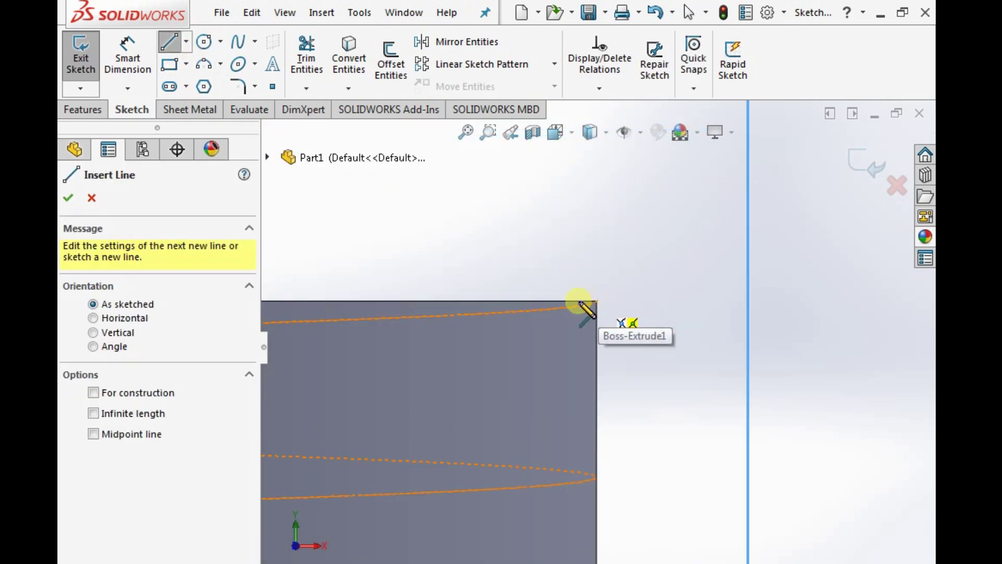
pyautogui.click(435, 301)
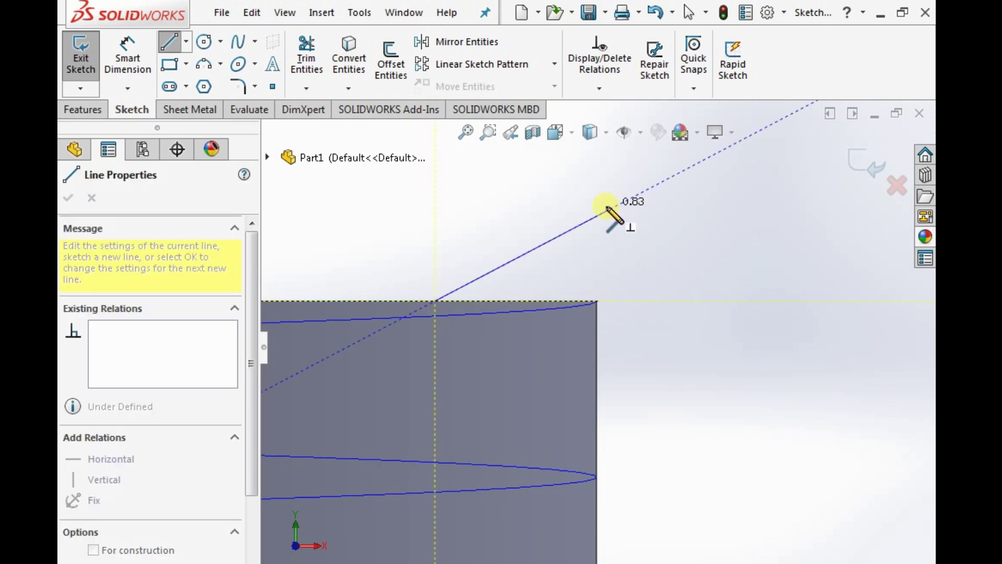
pyautogui.click(598, 189)
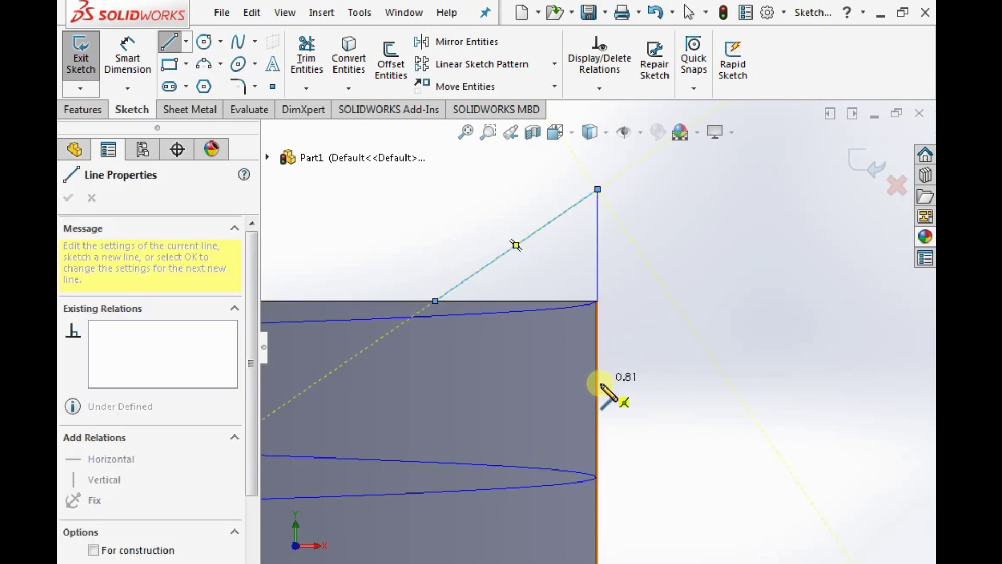
pyautogui.press('Escape')
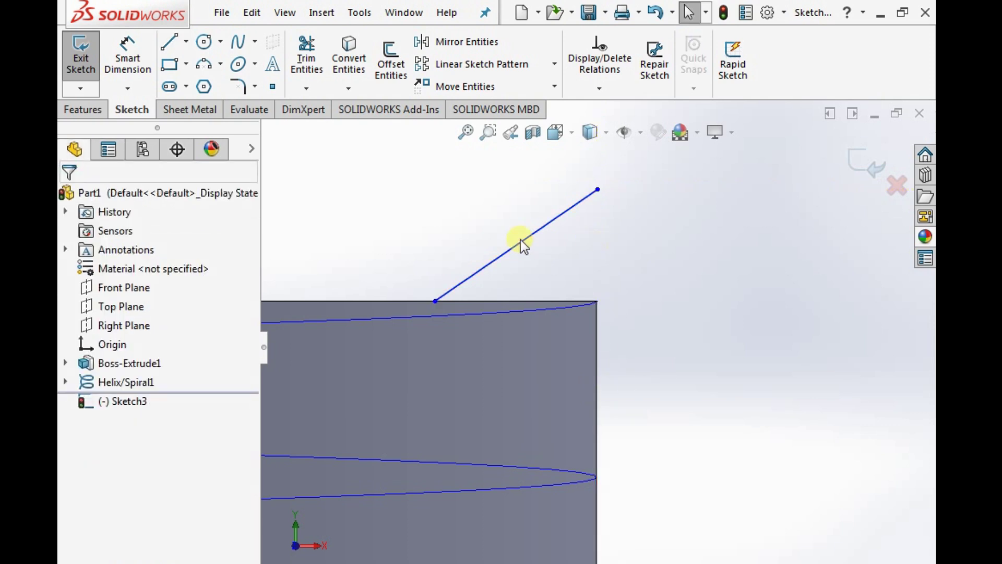
pyautogui.click(168, 49)
pyautogui.click(598, 189)
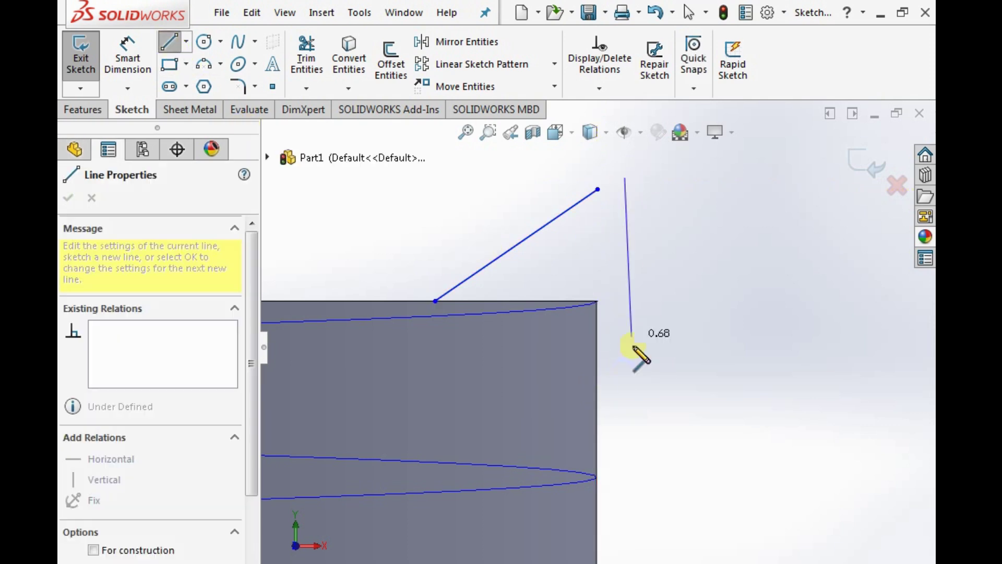
pyautogui.press('Escape')
pyautogui.press('Escape')
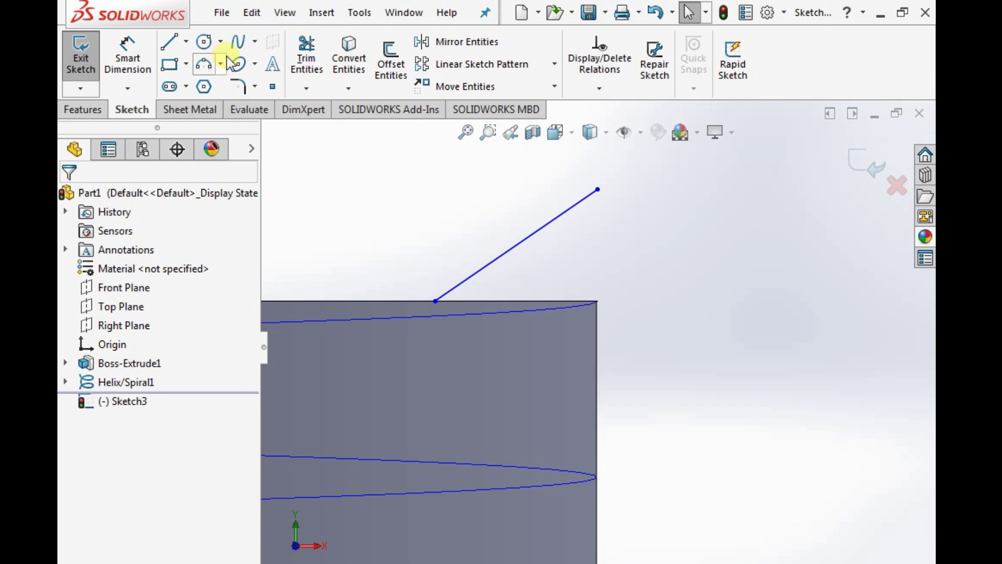
# Step: Draw an upright line right of the cylinder's top corner and make it vertical
pyautogui.click(180, 46)
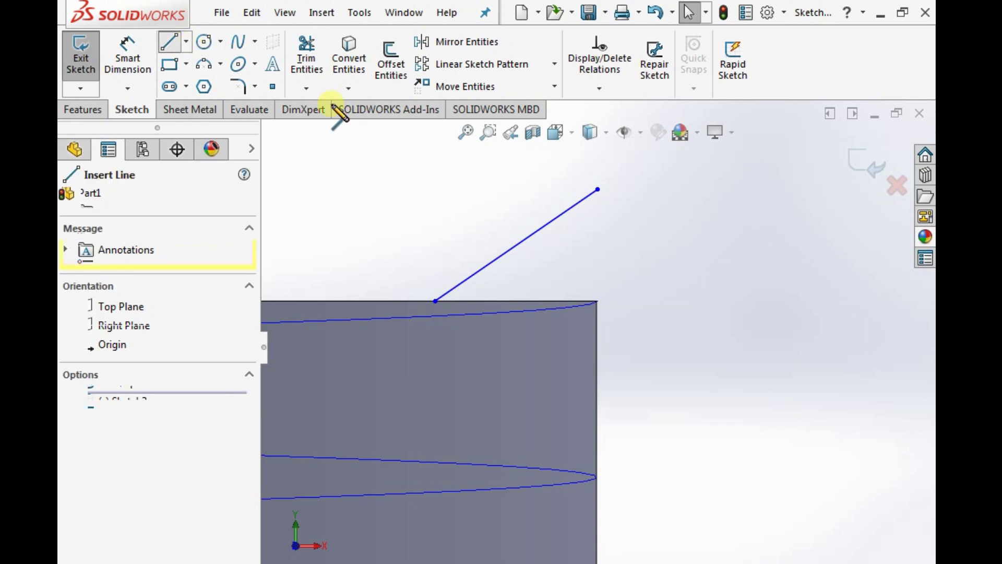
pyautogui.click(638, 173)
pyautogui.click(638, 389)
pyautogui.press('Escape')
pyautogui.click(639, 282)
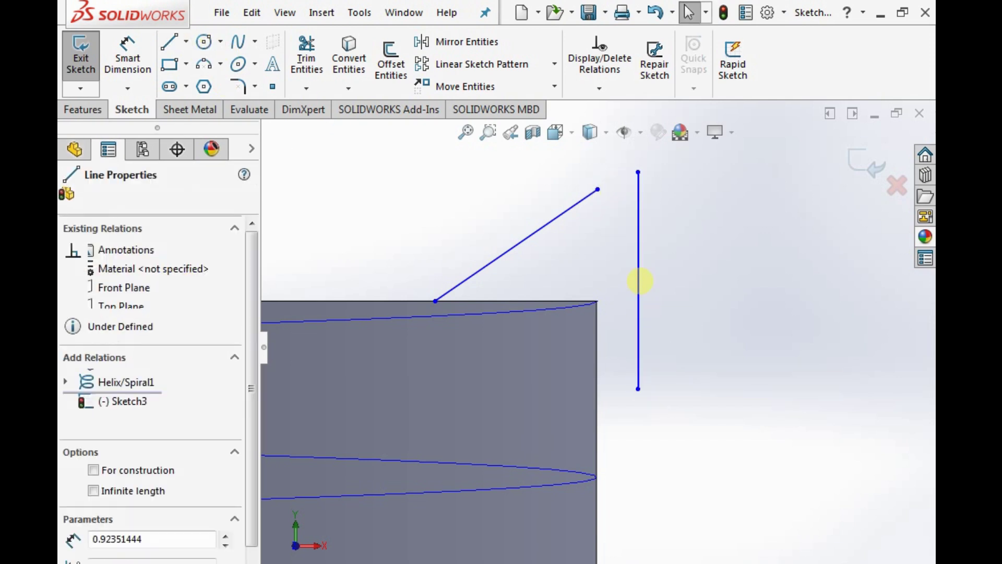
pyautogui.click(717, 204)
# Step: Dimension the vertical line 5.01 mm from the origin
pyautogui.click(488, 287)
pyautogui.press('z')
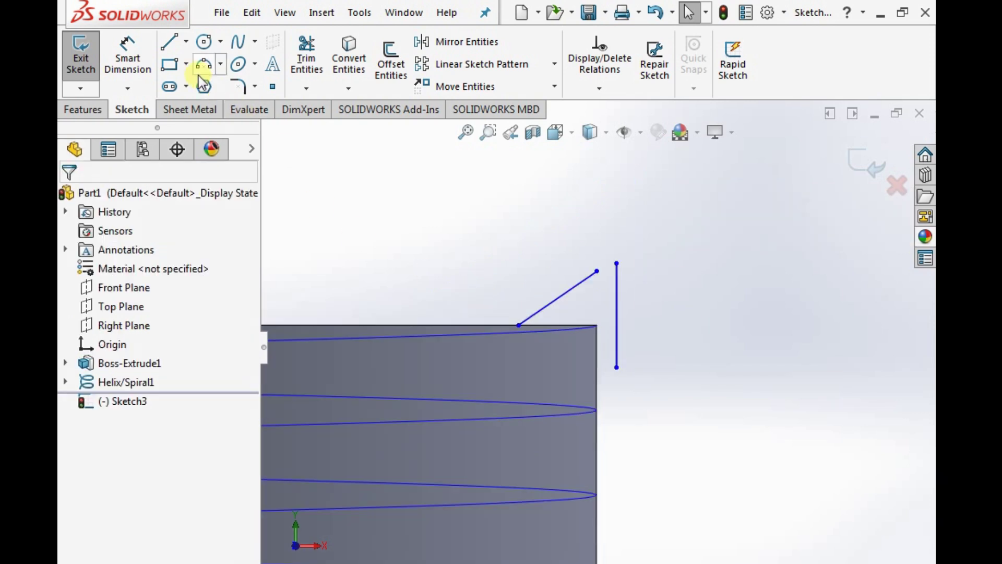
pyautogui.press('d')
pyautogui.click(620, 312)
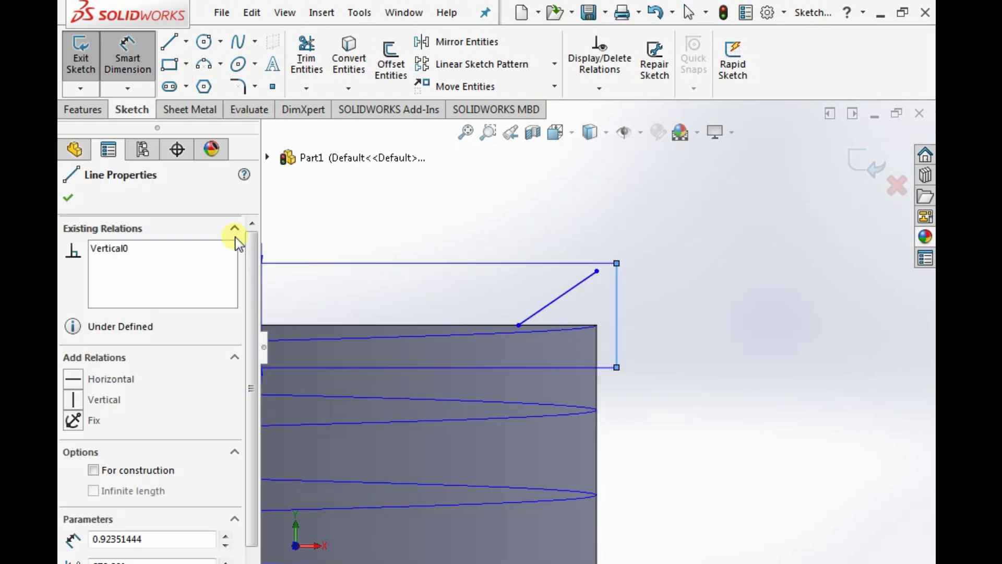
pyautogui.click(70, 152)
pyautogui.click(104, 342)
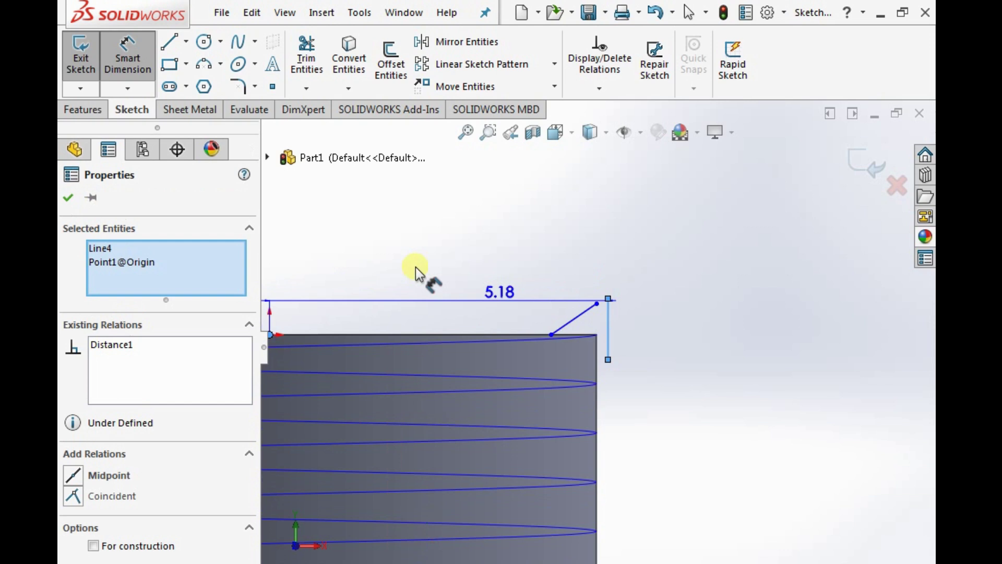
pyautogui.click(506, 280)
pyautogui.write('5')
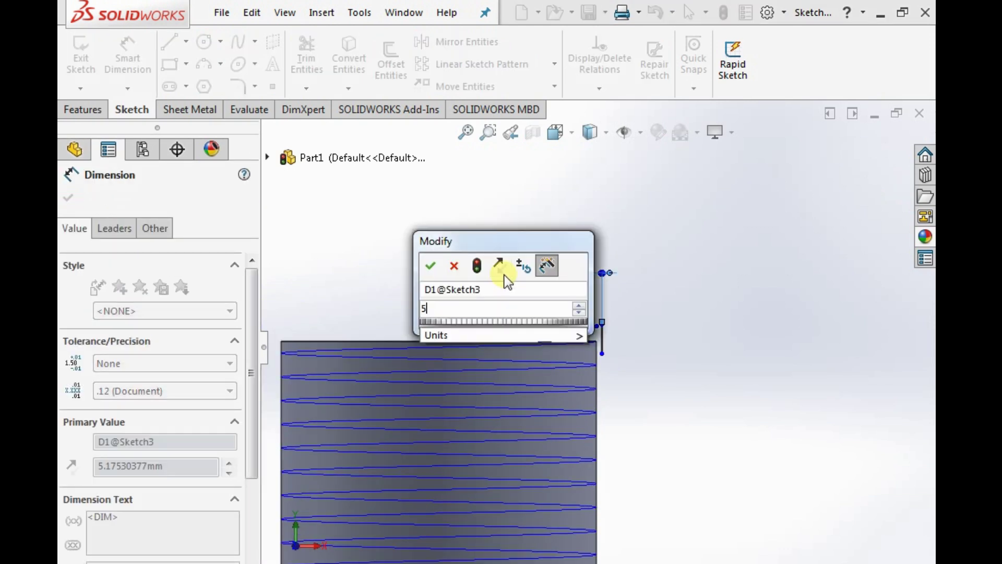
pyautogui.write('.01')
pyautogui.press('Return')
pyautogui.press('Escape')
# Step: Join the slanted line's top end to the vertical line's top end
pyautogui.scroll(-5, 628, 335)
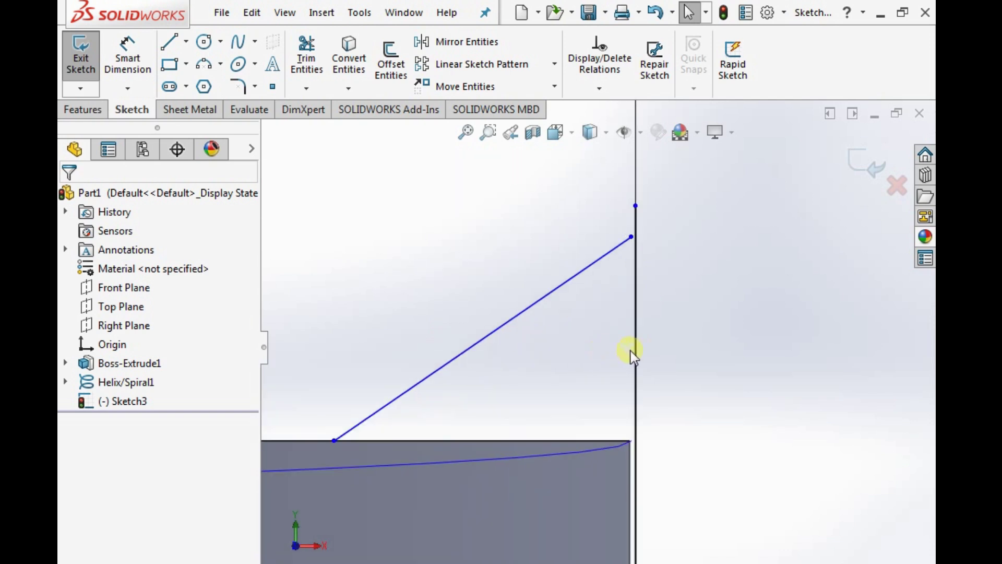
pyautogui.moveTo(631, 239); pyautogui.dragTo(636, 206)
pyautogui.click(657, 241)
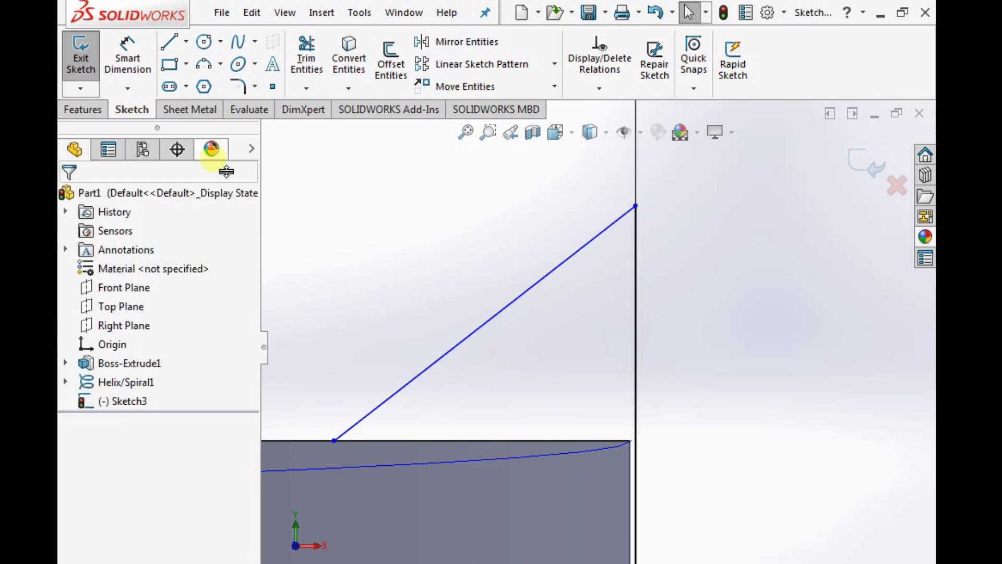
pyautogui.click(171, 42)
# Step: Close the triangle with a line from the slanted line's lower end to the vertical line's bottom
pyautogui.scroll(3, 387, 334)
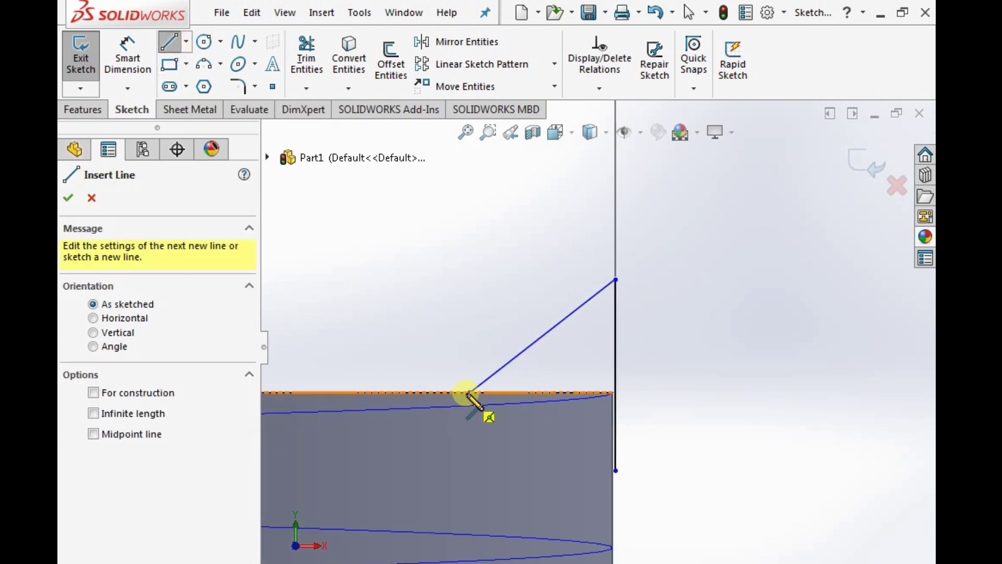
pyautogui.click(470, 392)
pyautogui.click(616, 471)
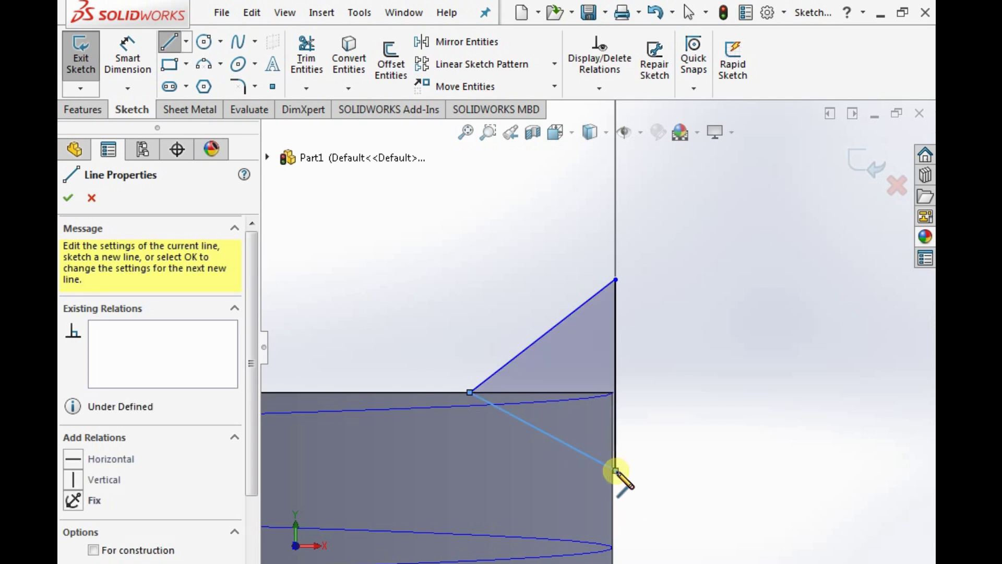
pyautogui.press('Escape')
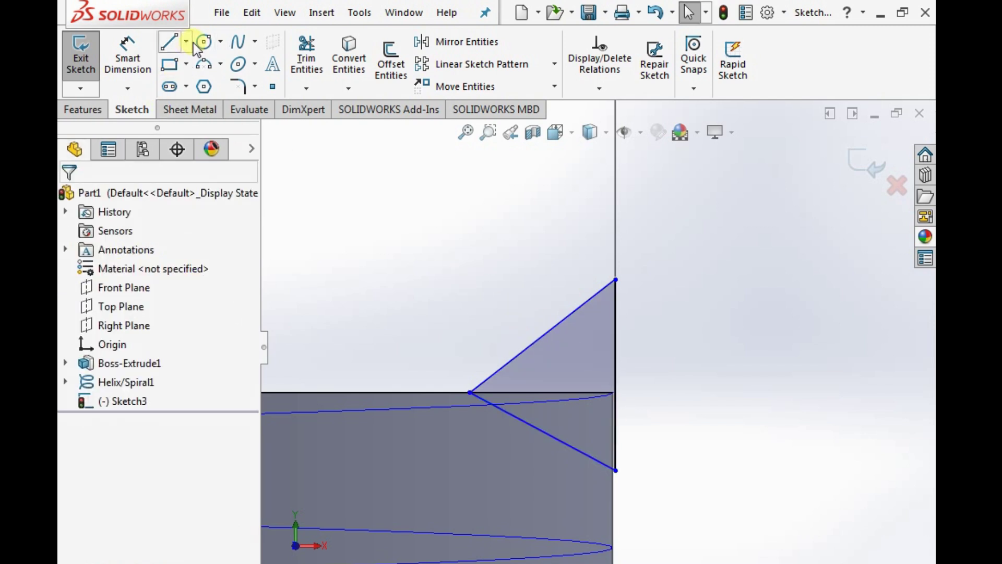
# Step: Dimension the angle between the two slanted lines as 60°
pyautogui.click(127, 57)
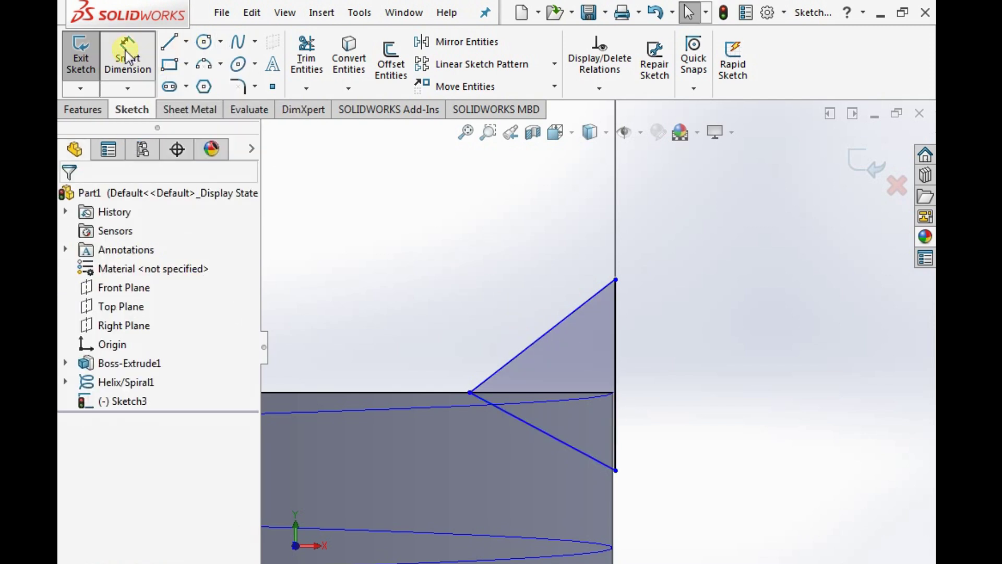
pyautogui.click(548, 342)
pyautogui.click(562, 442)
pyautogui.click(734, 377)
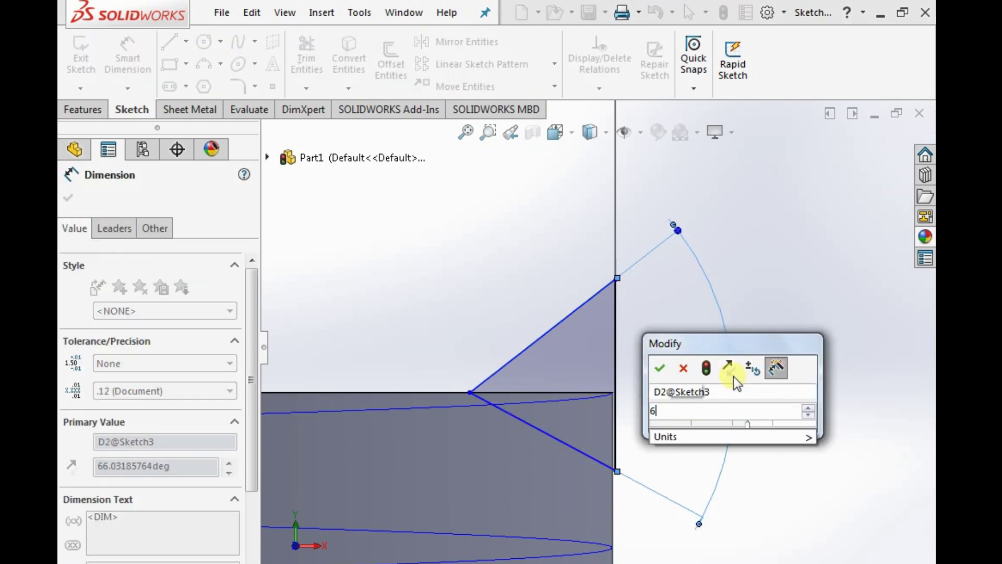
pyautogui.write('60')
pyautogui.press('Return')
pyautogui.click(130, 57)
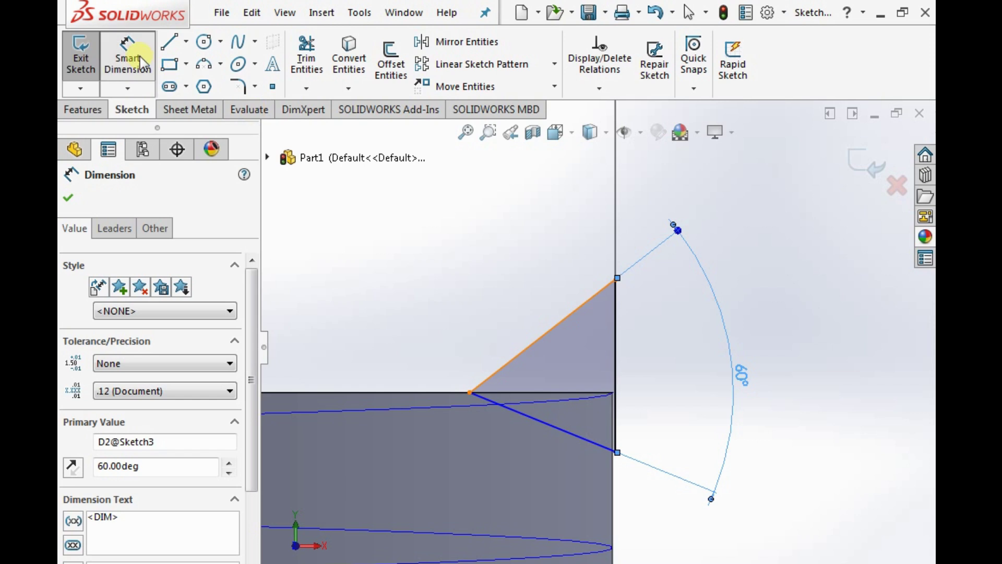
pyautogui.click(663, 352)
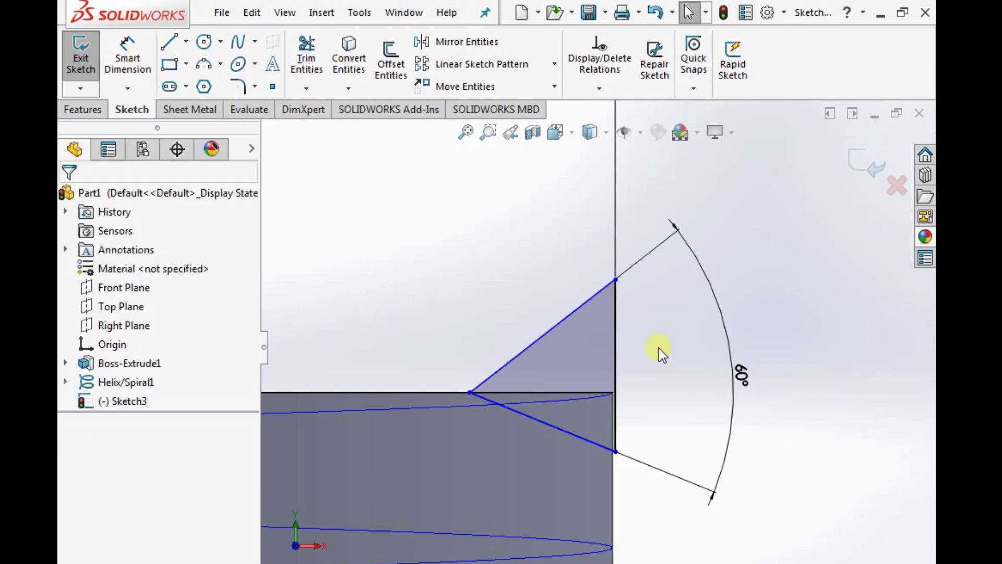
# Step: Draw a horizontal centerline from the vertical line out to the right
pyautogui.click(187, 42)
pyautogui.click(204, 83)
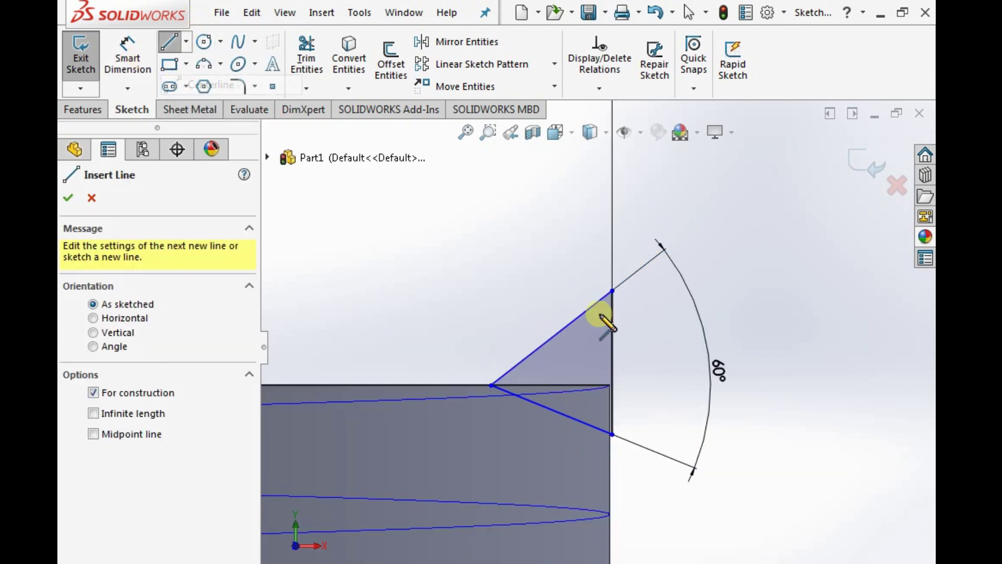
pyautogui.click(612, 362)
pyautogui.click(830, 362)
pyautogui.press('Escape')
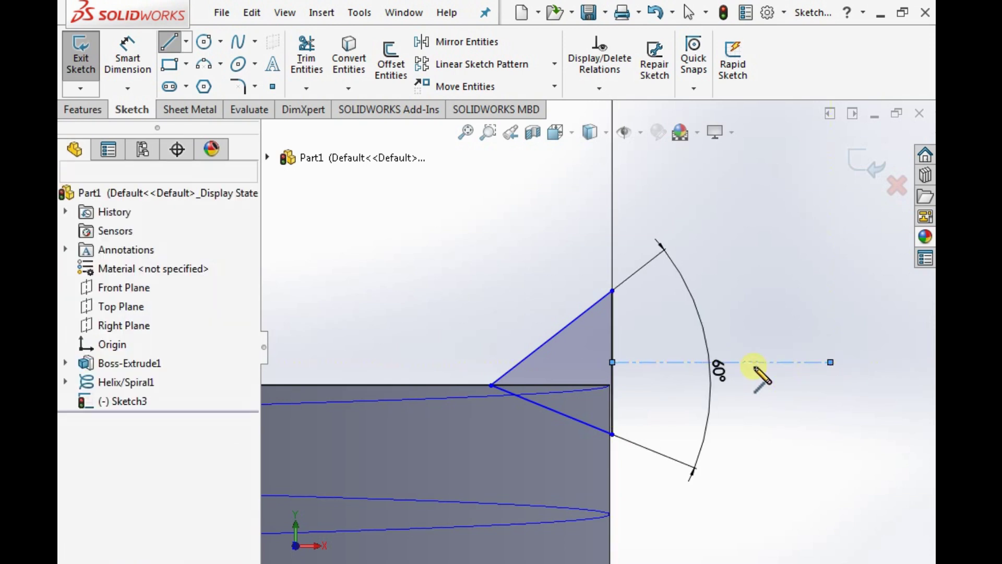
# Step: Make the centerline coincident with the origin
pyautogui.click(770, 362)
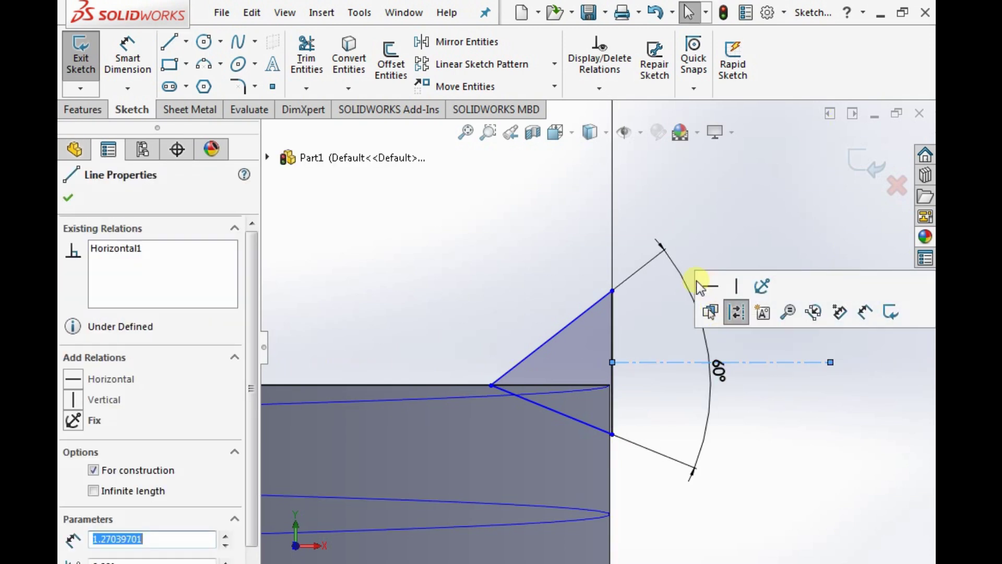
pyautogui.press('Escape')
pyautogui.click(682, 363)
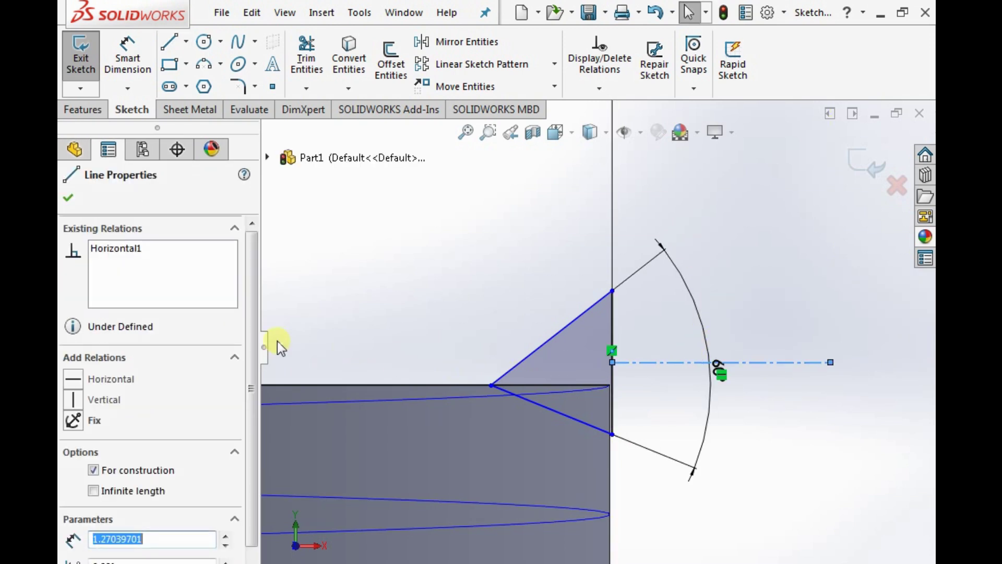
pyautogui.click(74, 157)
pyautogui.keyDown('ctrl'); pyautogui.click(114, 343); pyautogui.keyUp('ctrl')
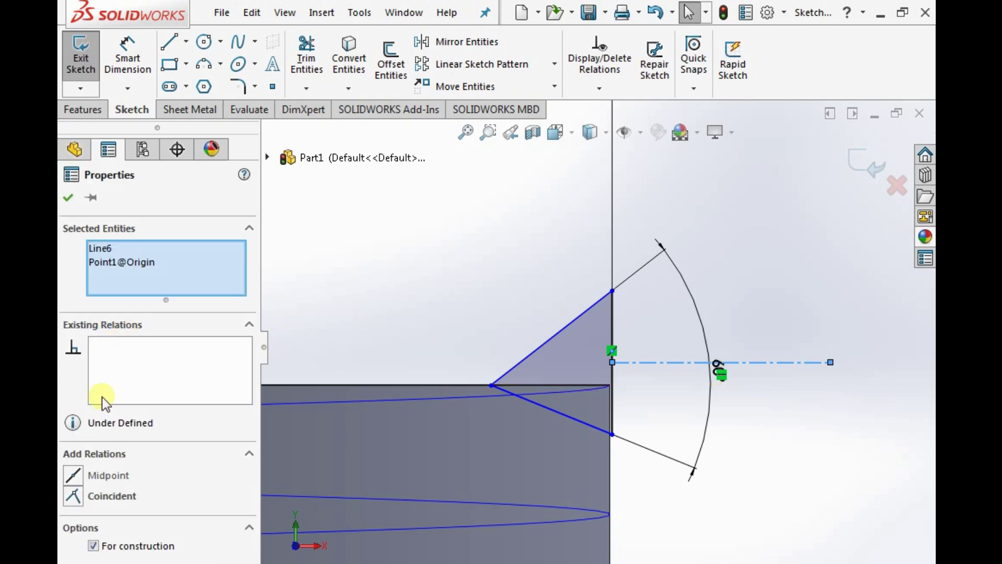
pyautogui.click(73, 496)
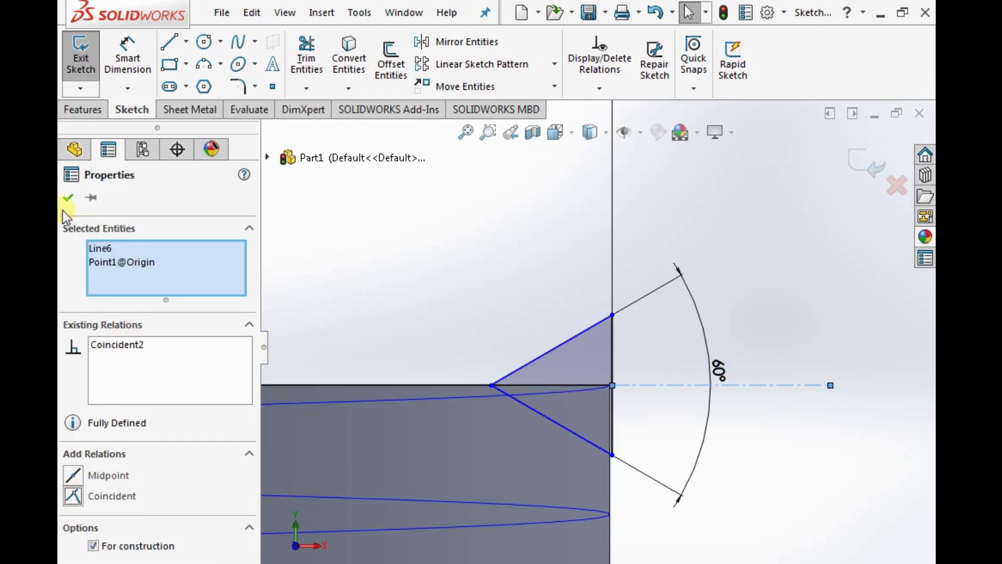
pyautogui.click(68, 197)
pyautogui.click(128, 57)
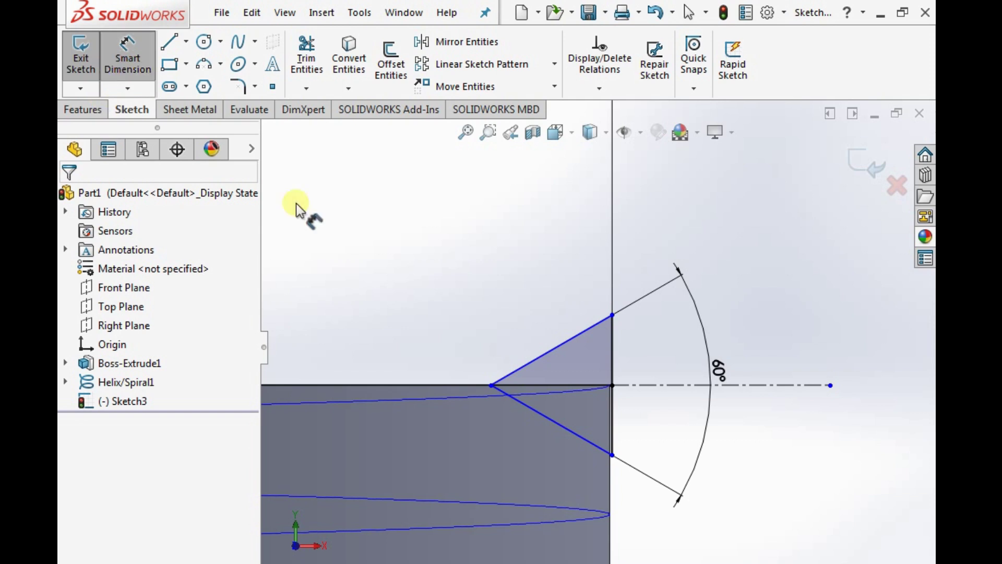
# Step: Dimension the V profile's tip-to-vertical-edge depth as 0.75 mm
pyautogui.click(491, 385)
pyautogui.click(613, 358)
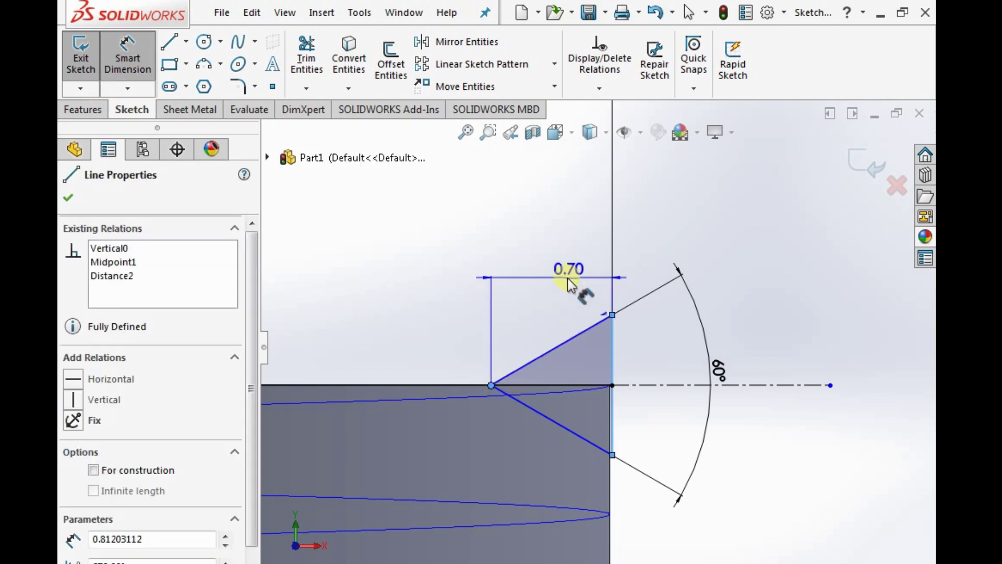
pyautogui.click(399, 259)
pyautogui.write('0.785')
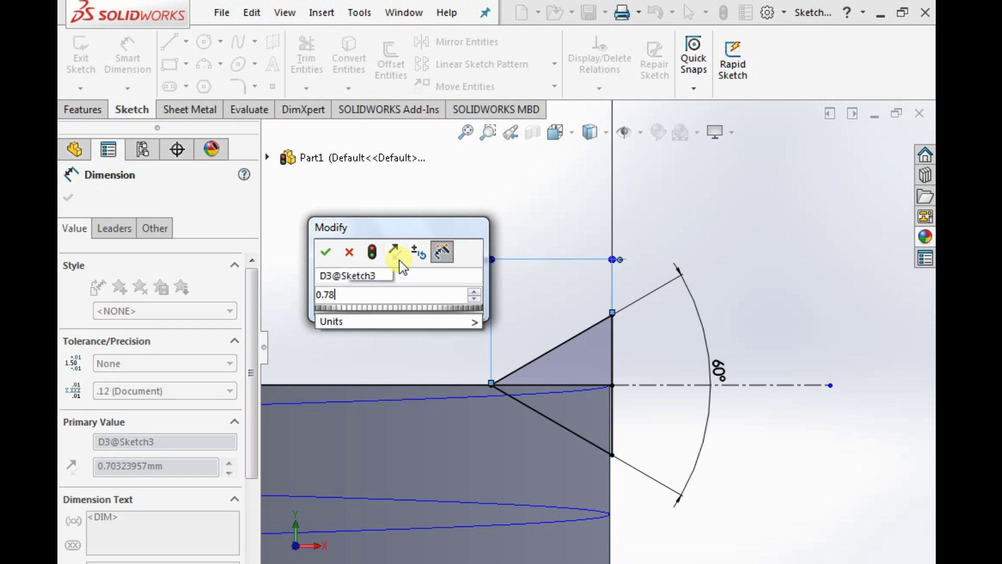
pyautogui.press('BackSpace')
pyautogui.press('BackSpace')
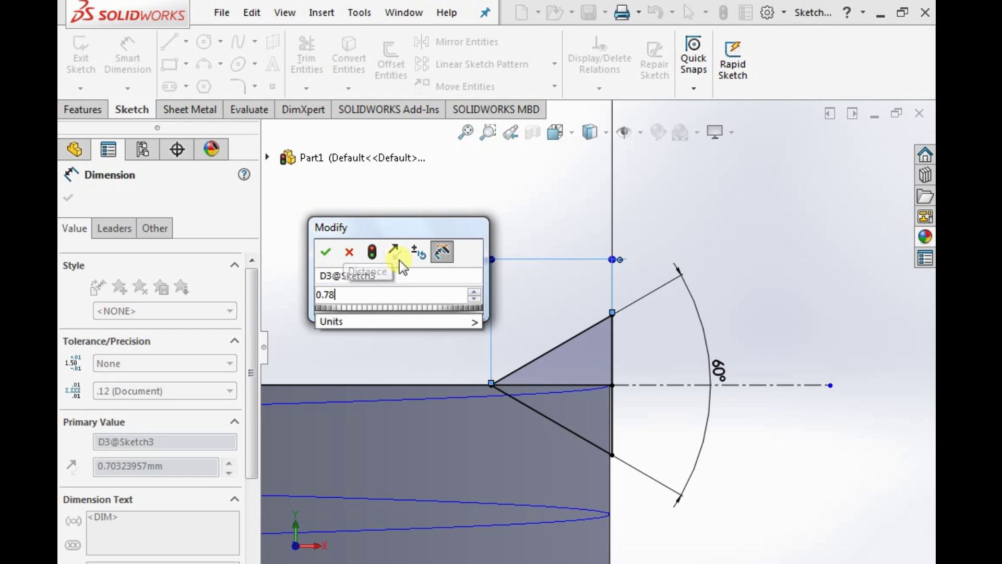
pyautogui.write('5')
pyautogui.press('Return')
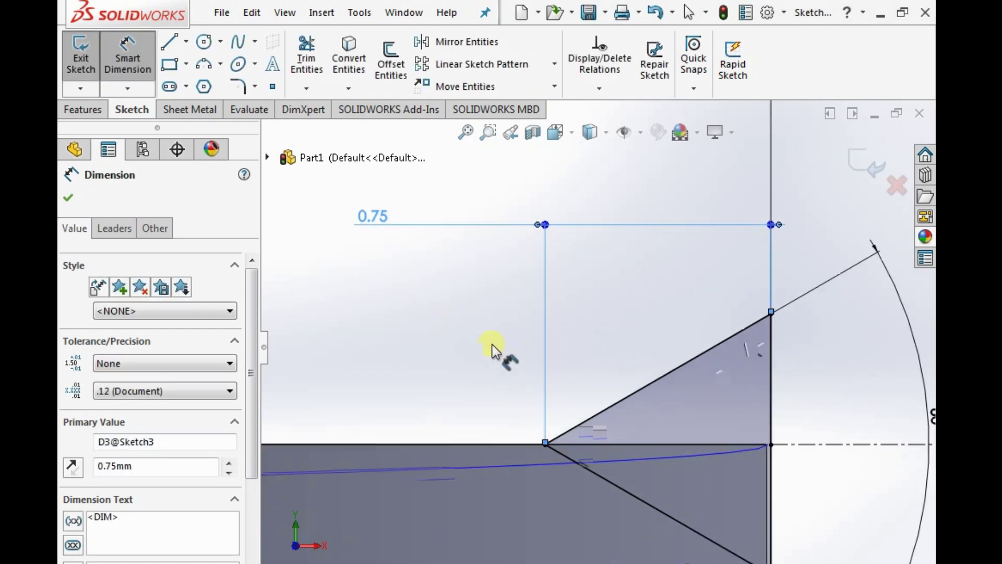
pyautogui.press('Escape')
pyautogui.scroll(-3, 431, 302)
# Step: Round the V's tip with an R0.10 mm sketch fillet and apply it
pyautogui.click(238, 87)
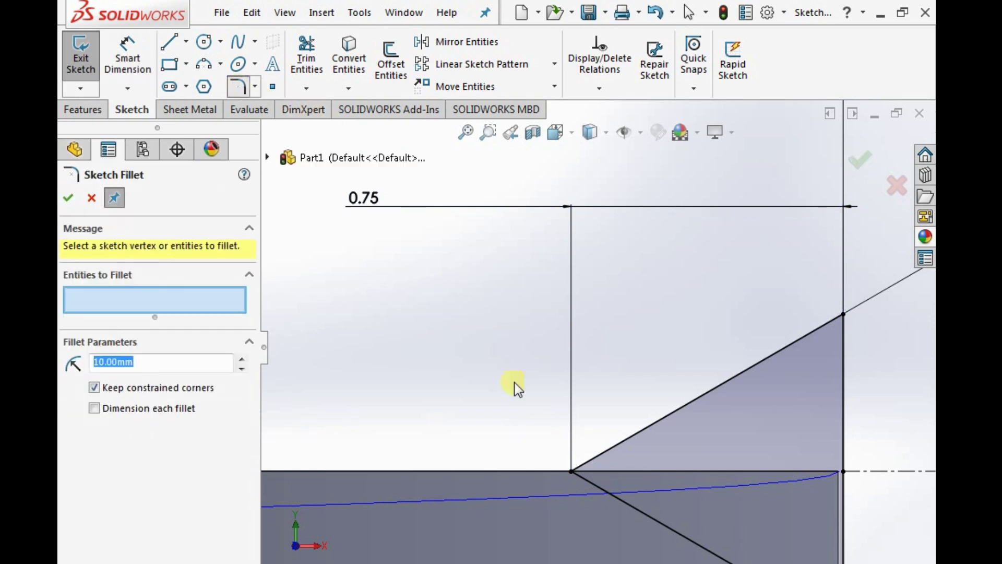
pyautogui.click(571, 471)
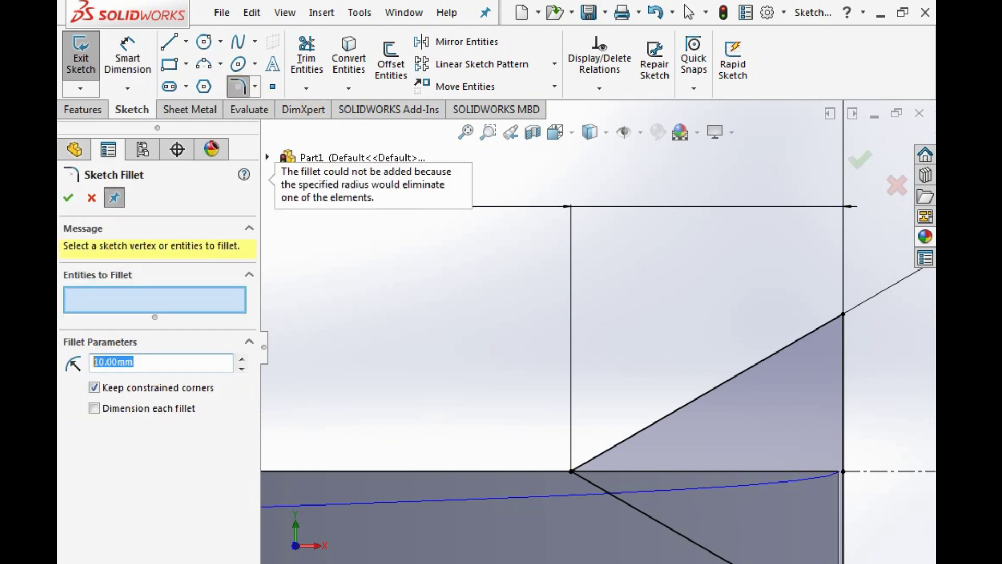
pyautogui.write('0.5')
pyautogui.click(571, 468)
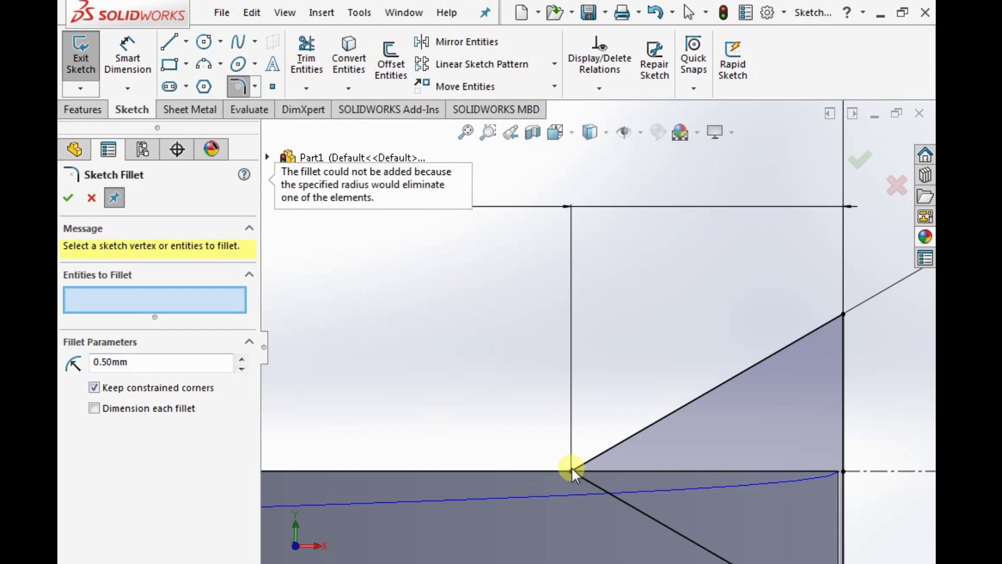
pyautogui.scroll(-3, 574, 464)
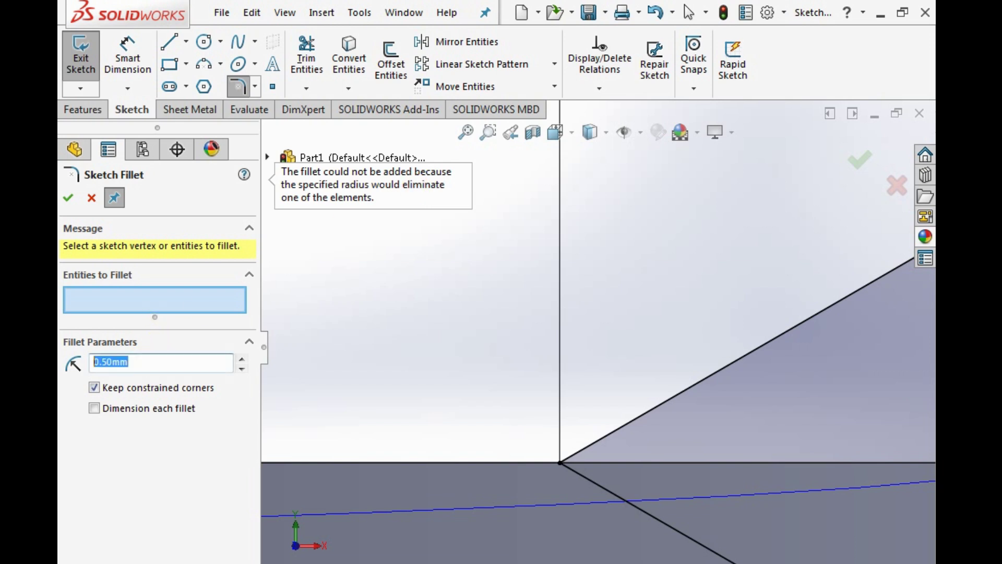
pyautogui.write('1')
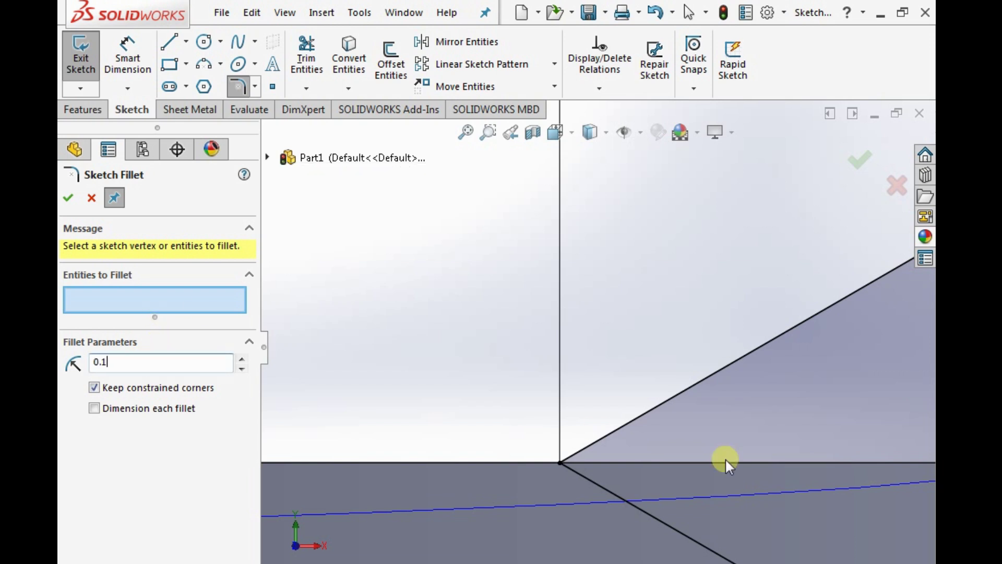
pyautogui.click(560, 463)
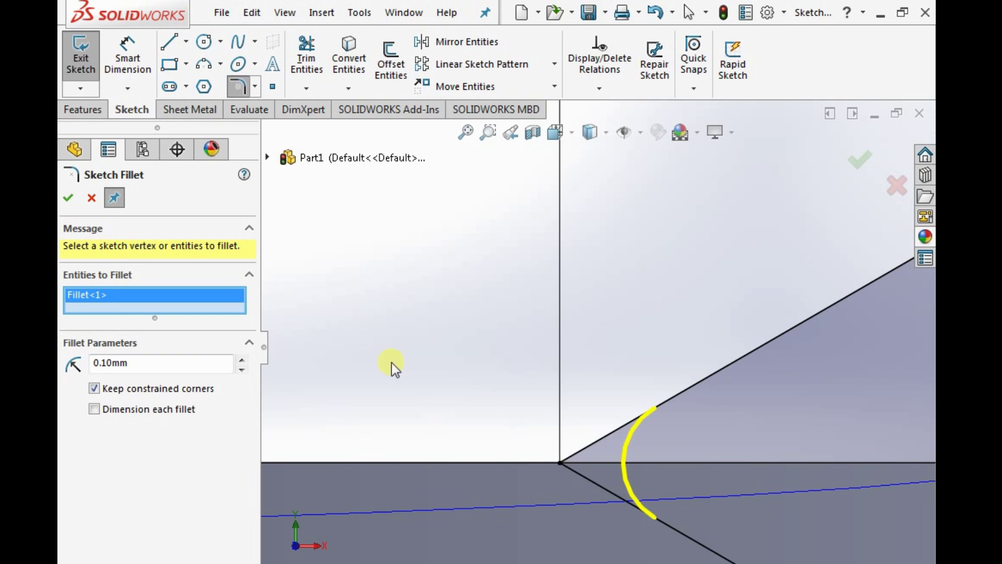
pyautogui.click(79, 202)
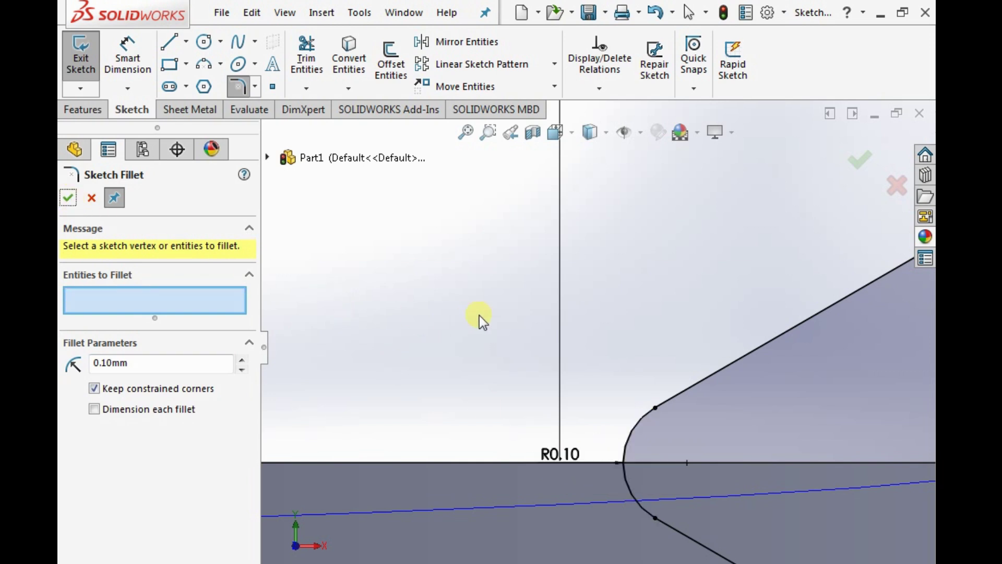
pyautogui.scroll(3, 479, 315)
# Step: Close the fillet settings and exit Sketch3 with its filleted V profile
pyautogui.click(67, 199)
pyautogui.scroll(5, 609, 373)
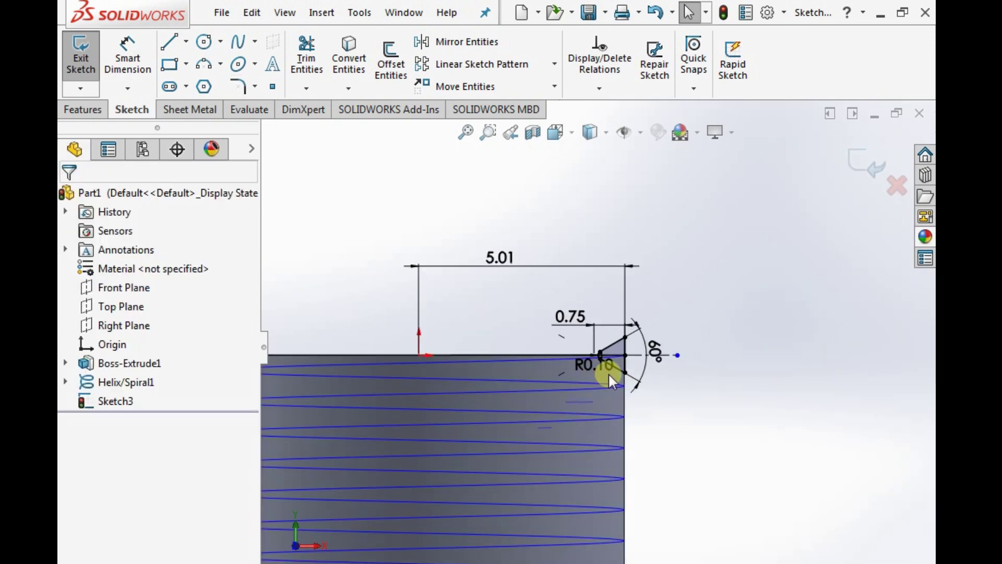
pyautogui.click(861, 162)
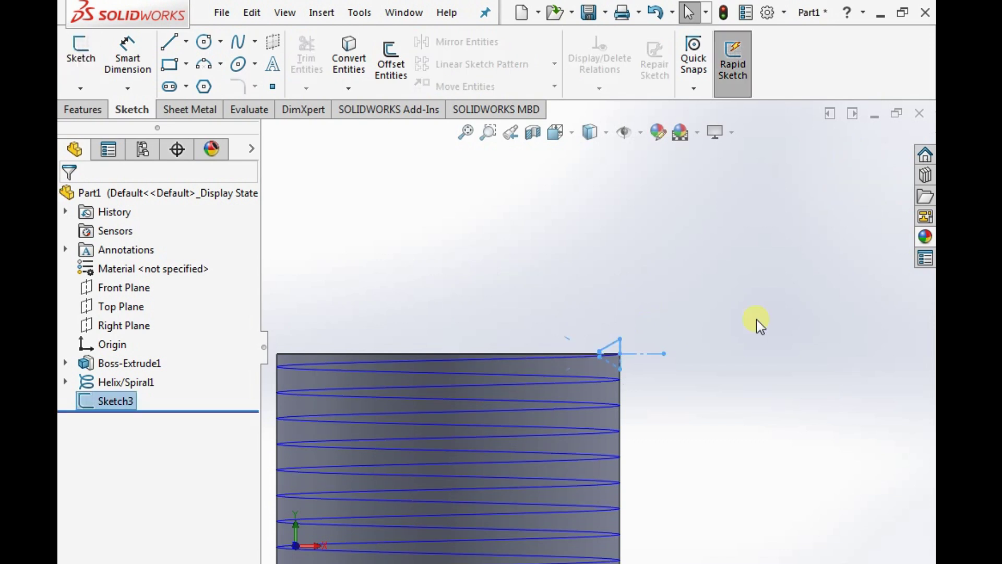
pyautogui.scroll(5, 731, 335)
pyautogui.scroll(-3, 540, 422)
pyautogui.scroll(3, 653, 324)
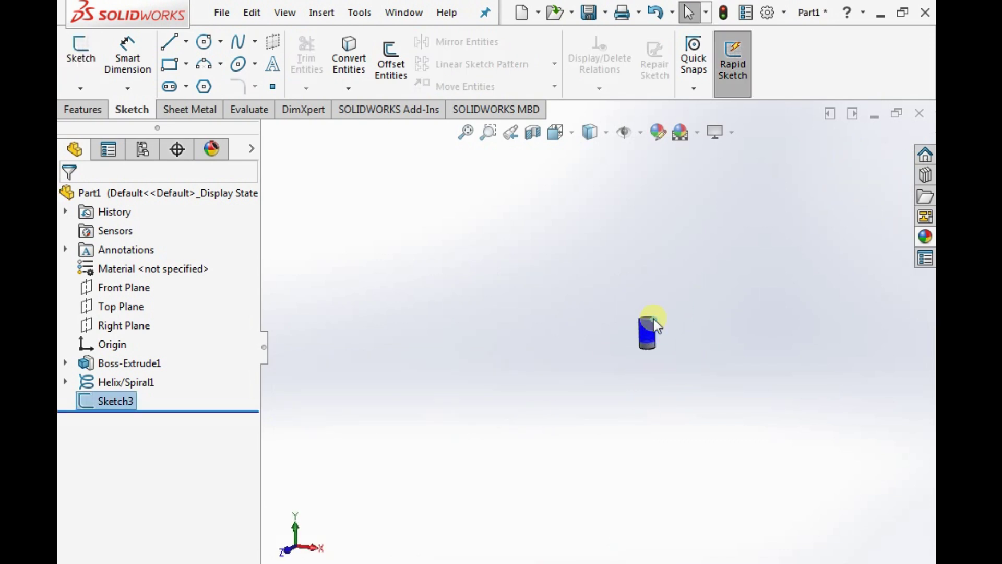
pyautogui.scroll(-6, 632, 365)
# Step: Tilt the cylinder to view it from above, select Sketch3, and bring up the Features commands
pyautogui.moveTo(632, 321); pyautogui.dragTo(611, 378, button='middle')
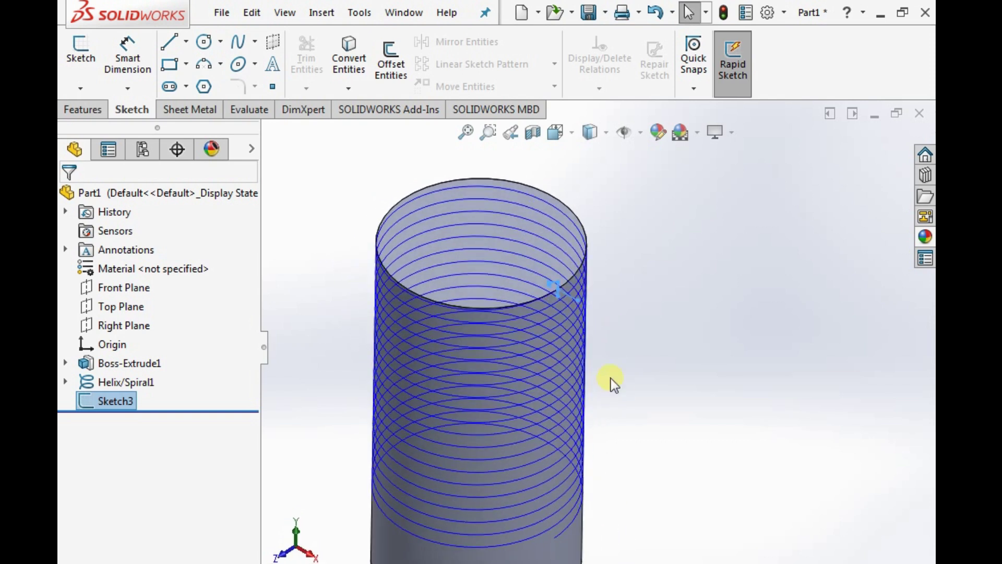
pyautogui.scroll(-2, 372, 258)
pyautogui.click(294, 186)
pyautogui.scroll(-2, 537, 297)
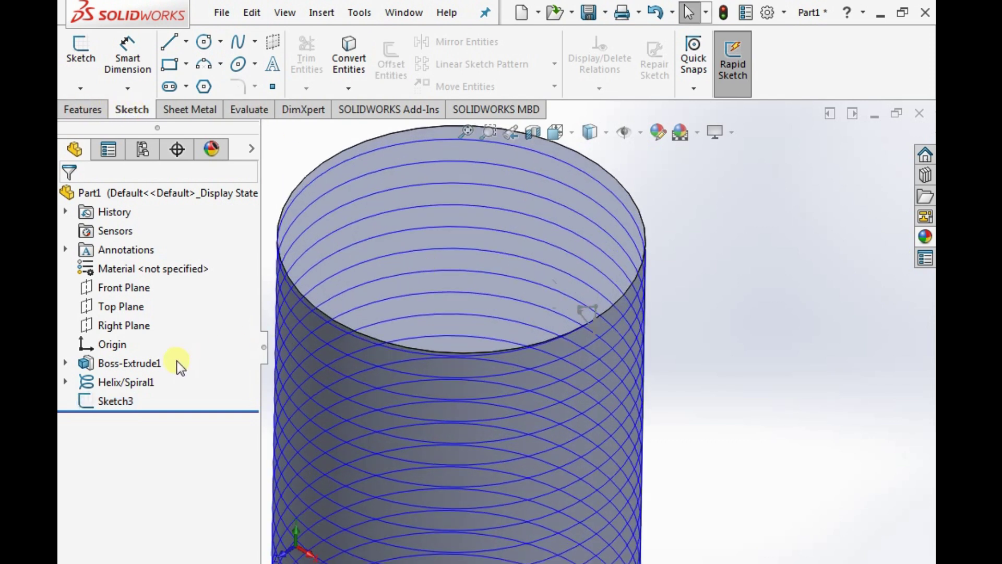
pyautogui.click(144, 363)
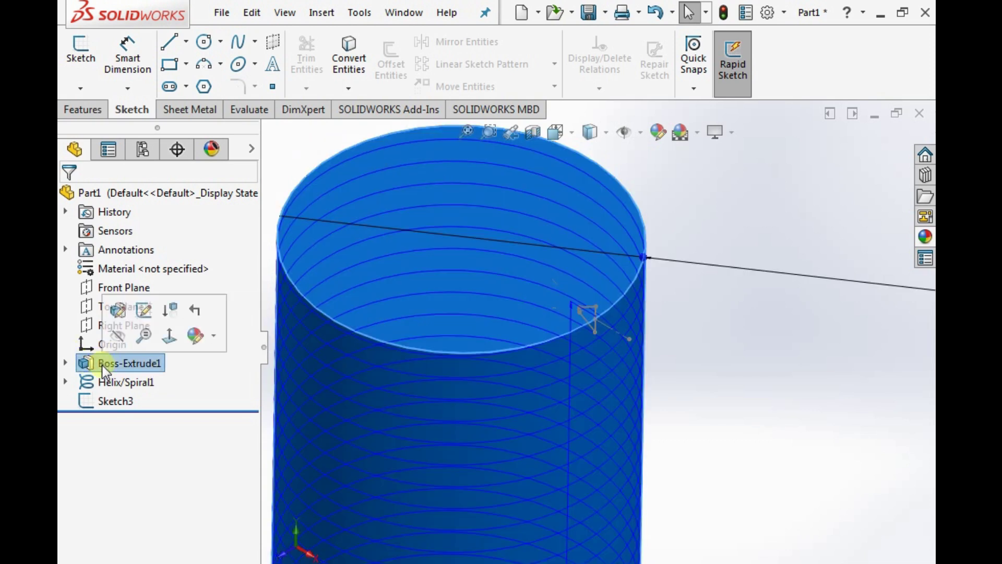
pyautogui.click(107, 399)
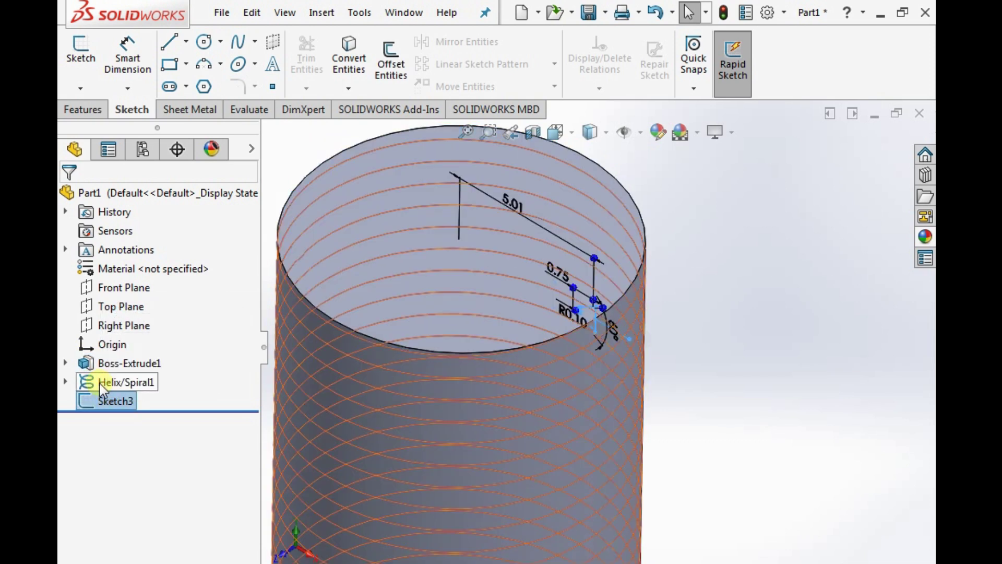
pyautogui.click(77, 111)
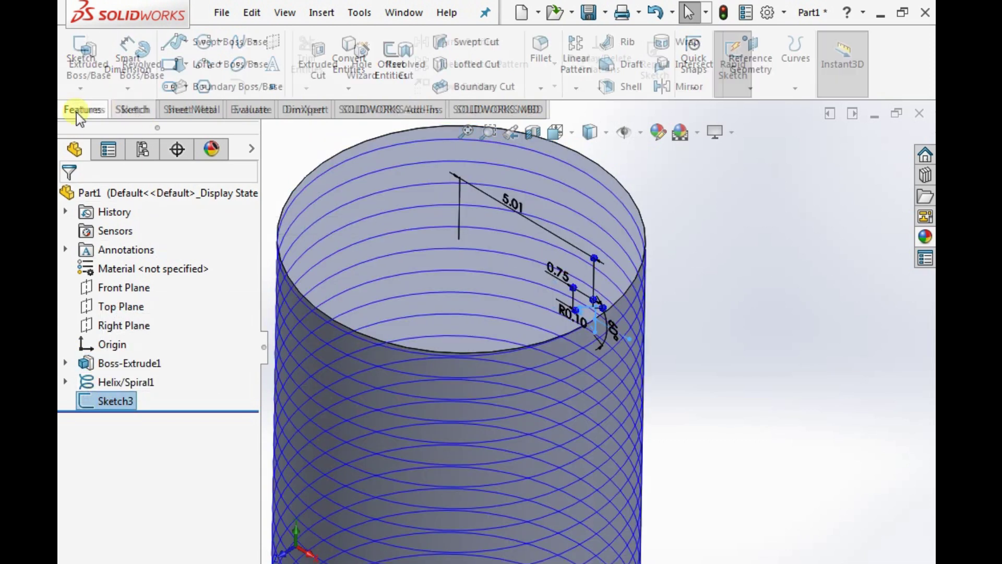
# Step: Swept-cut the Sketch3 profile along Helix/Spiral1, creating Cut-Sweep1
pyautogui.click(473, 50)
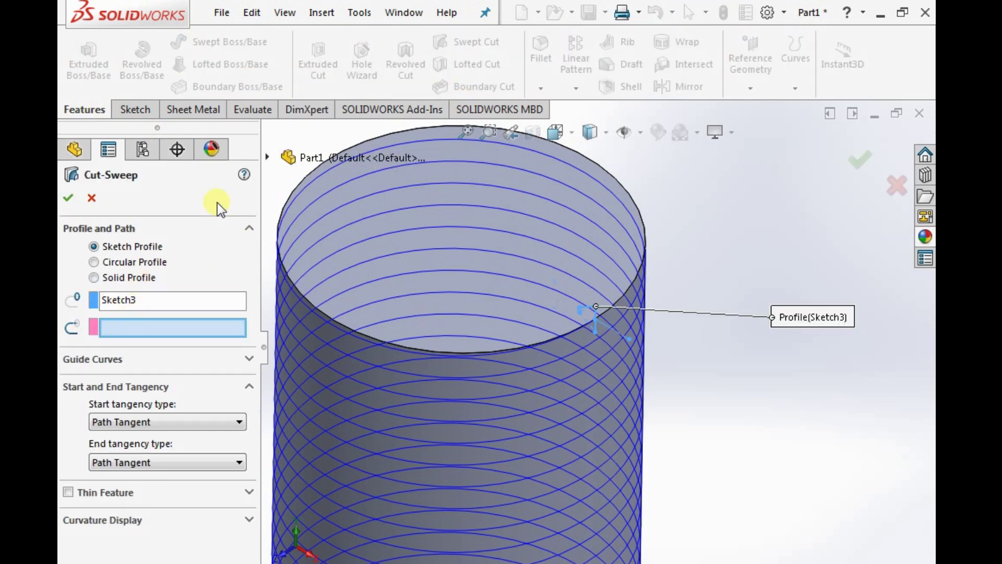
pyautogui.click(266, 158)
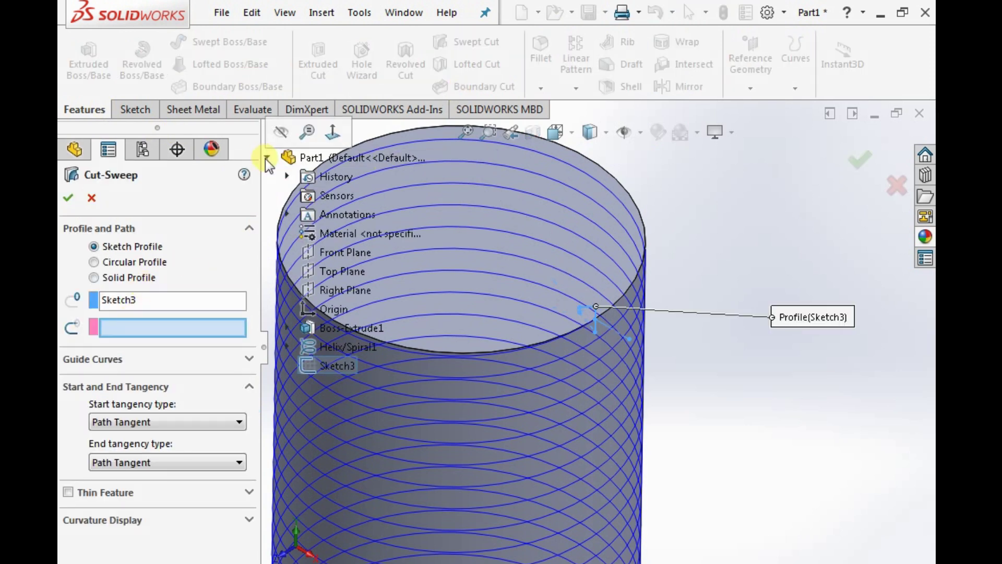
pyautogui.click(324, 347)
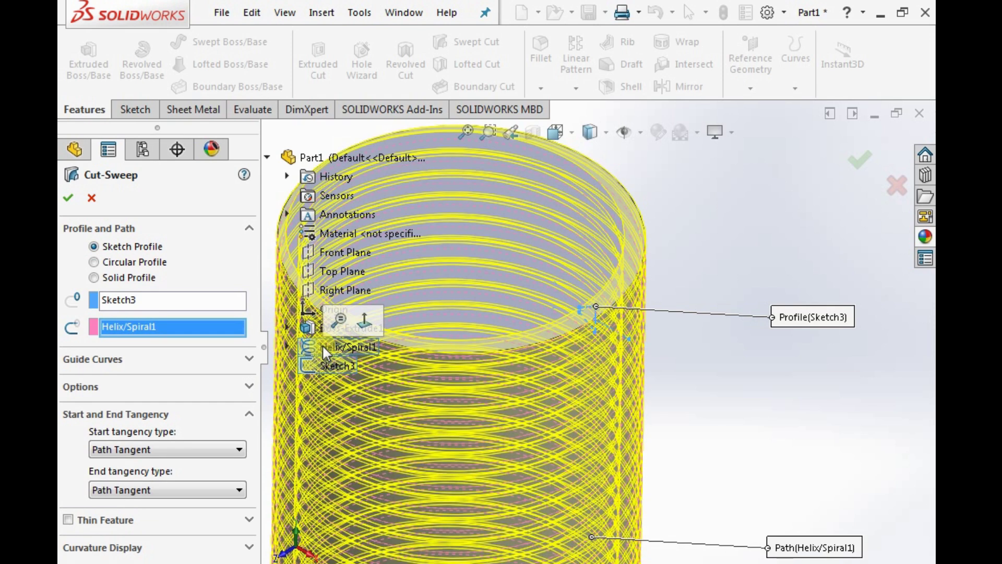
pyautogui.click(68, 198)
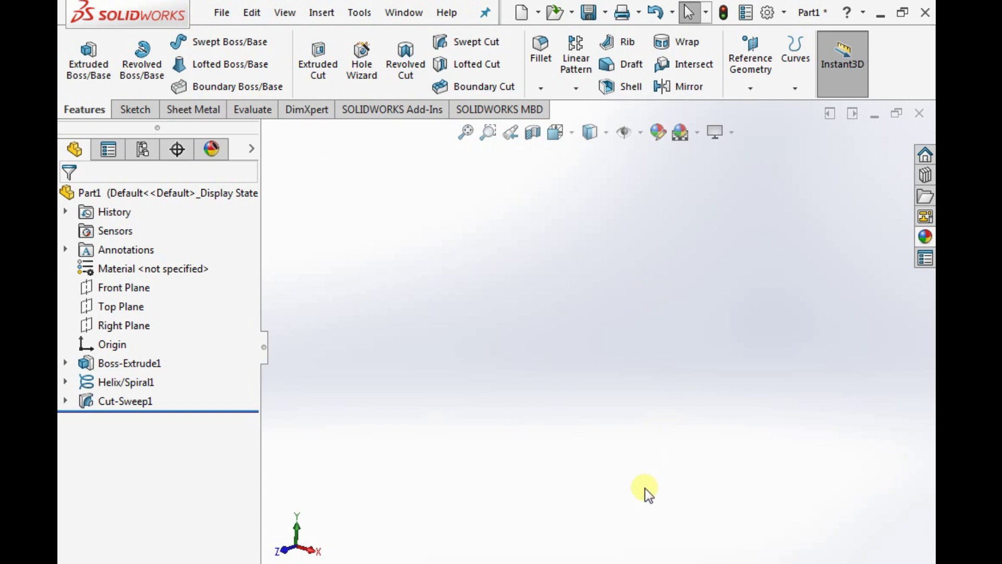
# Step: Show the threaded cylinder in Front view, fit it, and zoom in on the crests
pyautogui.click(555, 133)
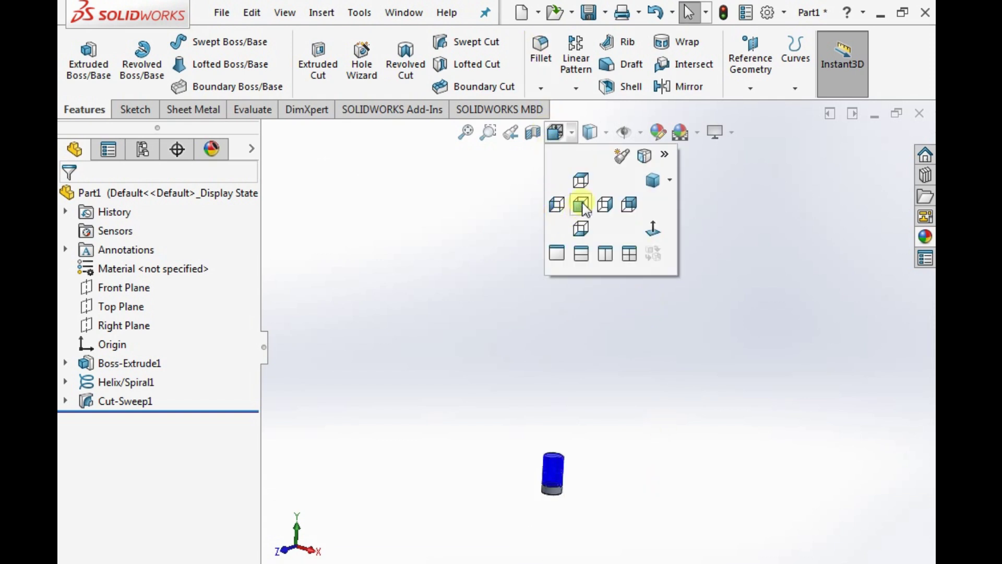
pyautogui.click(579, 204)
pyautogui.press('f')
pyautogui.scroll(-15, 636, 277)
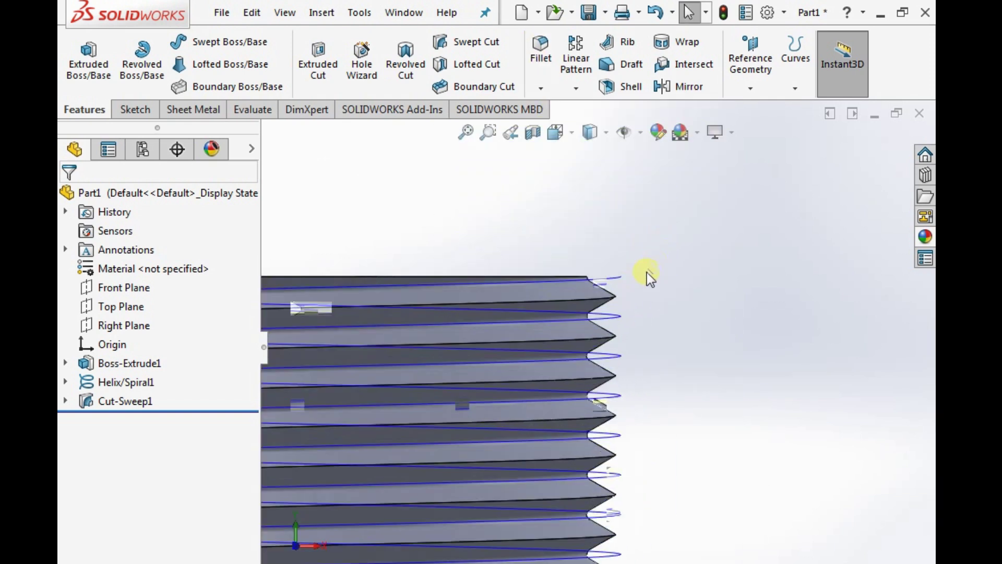
pyautogui.scroll(15, 637, 287)
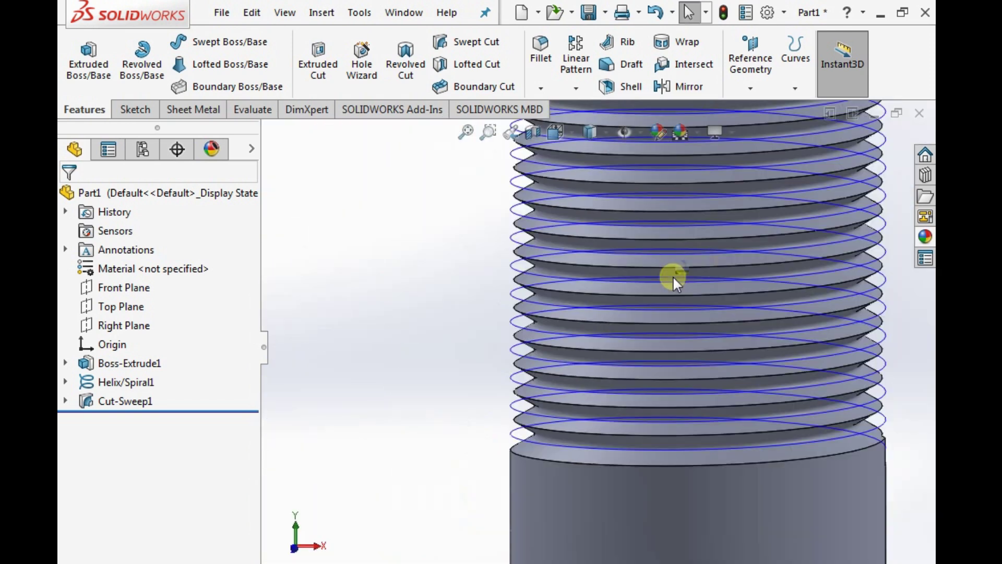
pyautogui.scroll(-10, 576, 338)
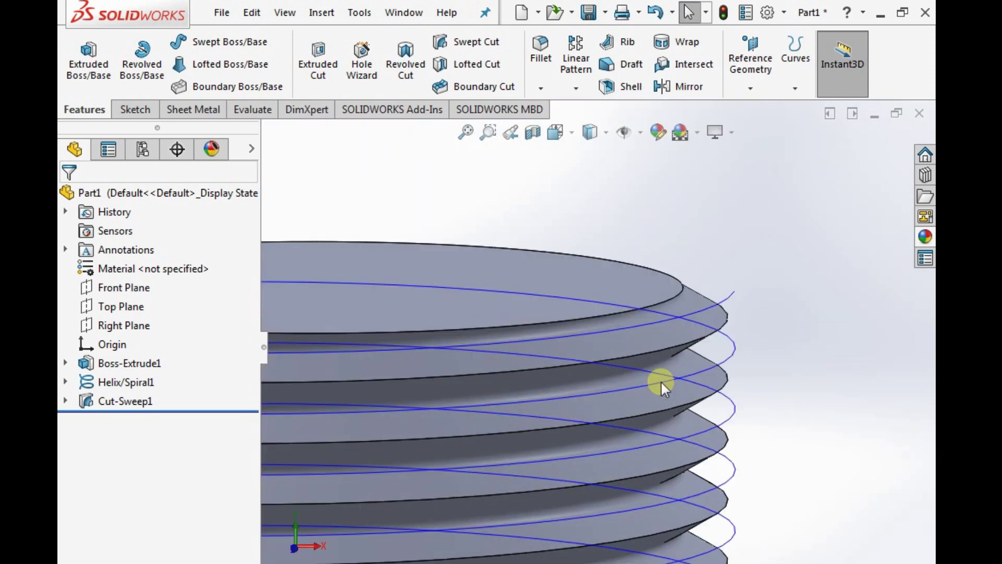